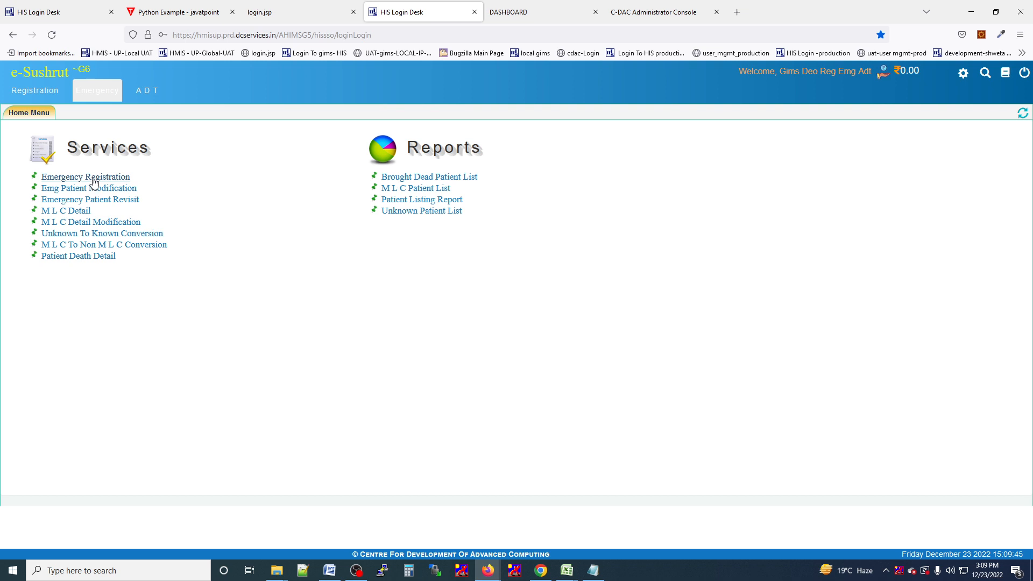
Open the Emergency Registration form from the Services list on the Emergency Home Menu.
click(95, 180)
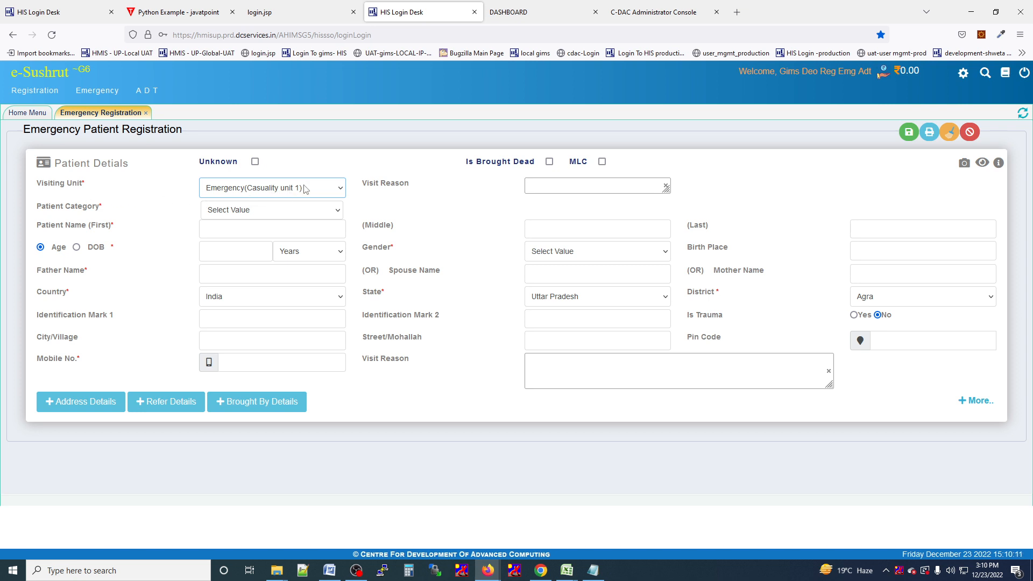
Set visit reason Emergency and patient category General, and enter the patient's first name.
click(573, 191)
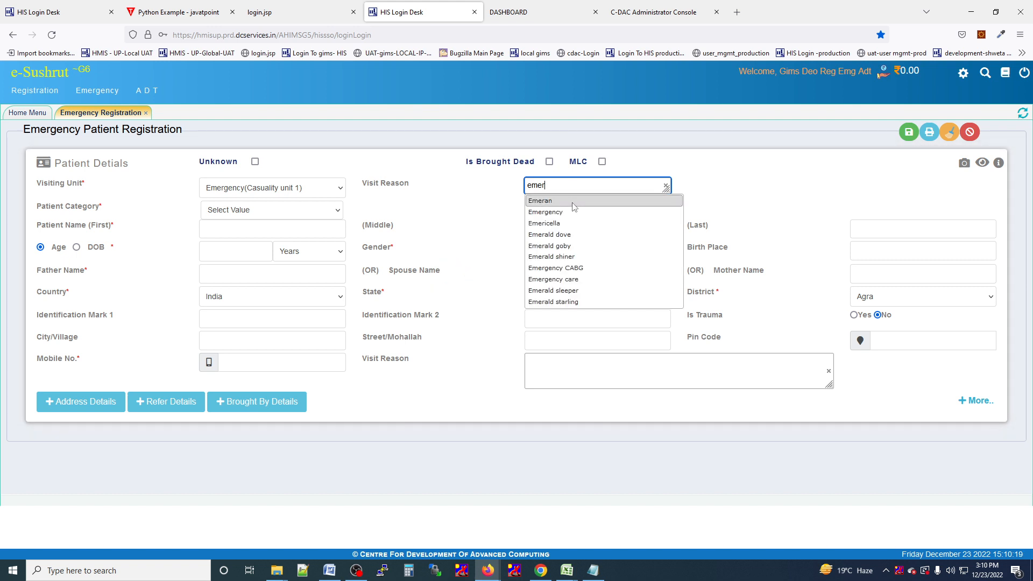
click(569, 217)
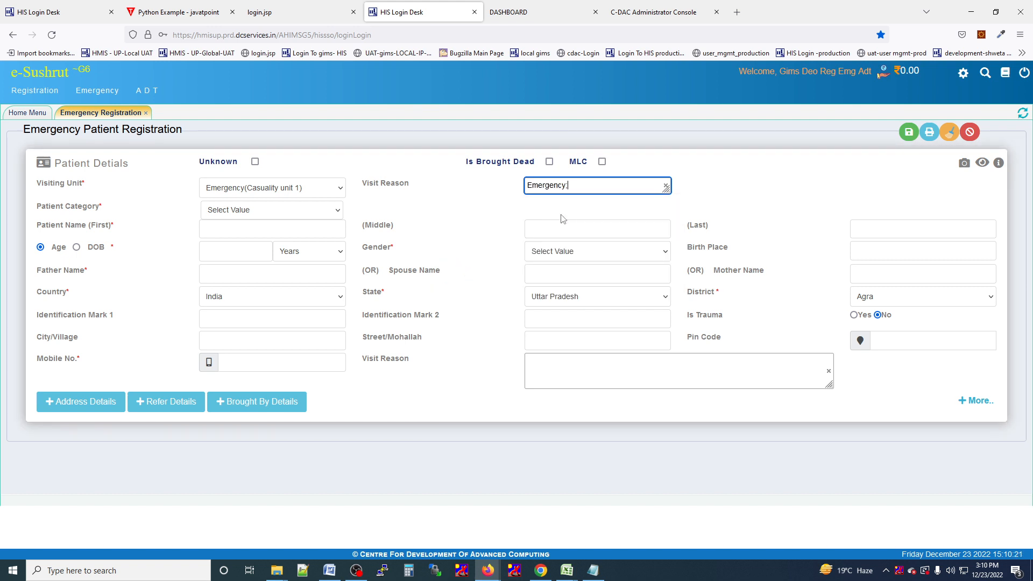
click(250, 215)
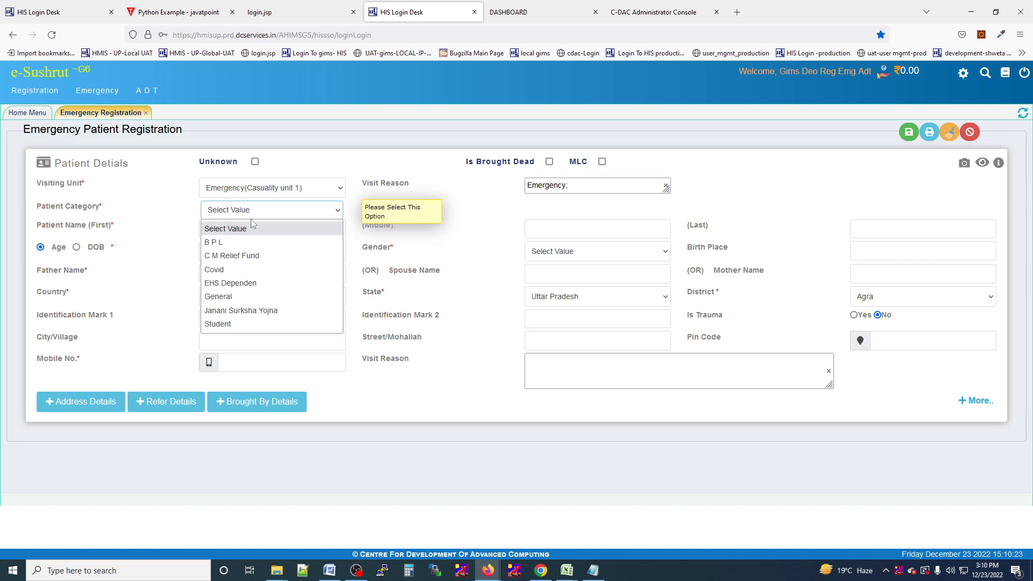
click(234, 297)
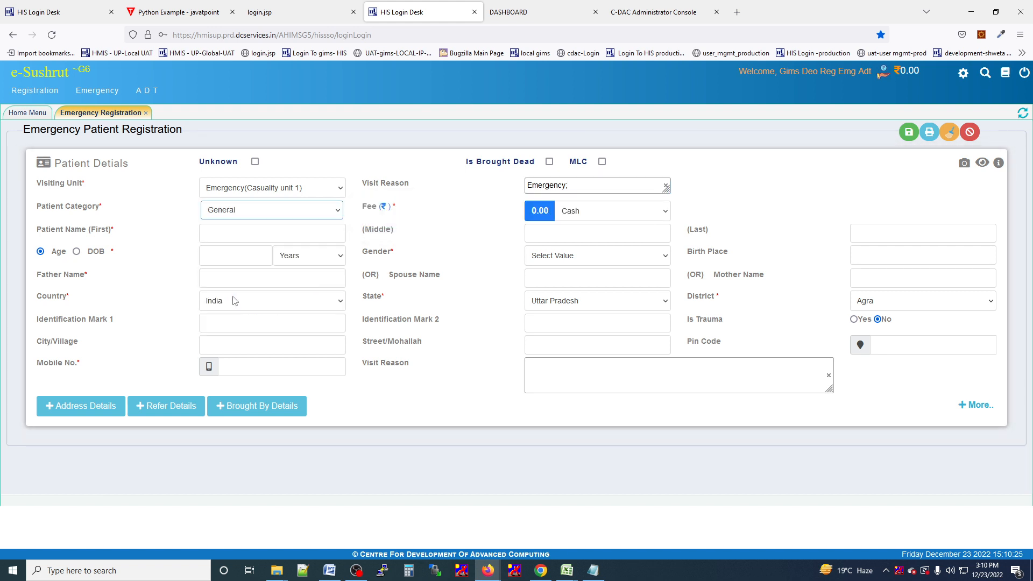
click(240, 235)
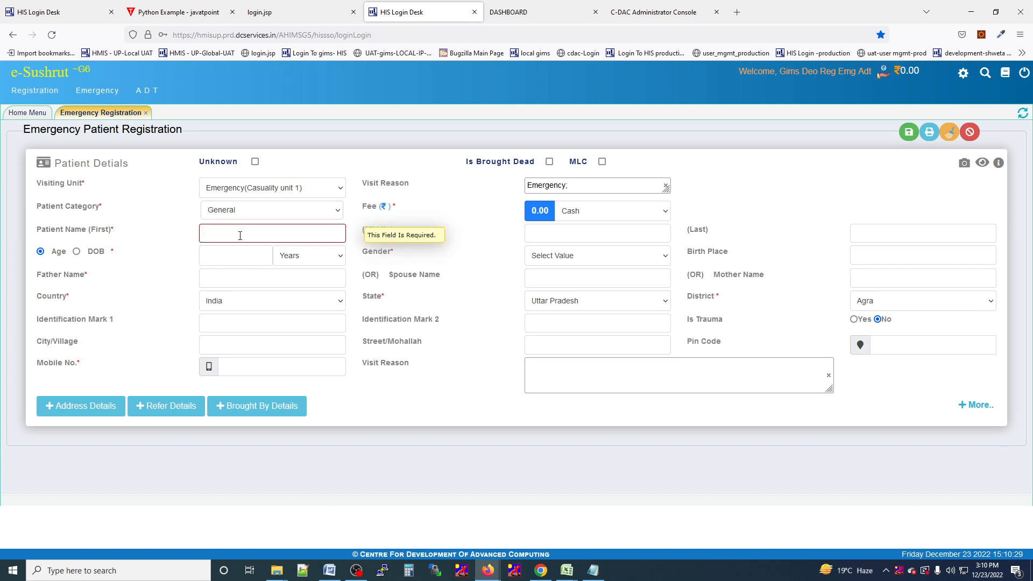
text(ram)
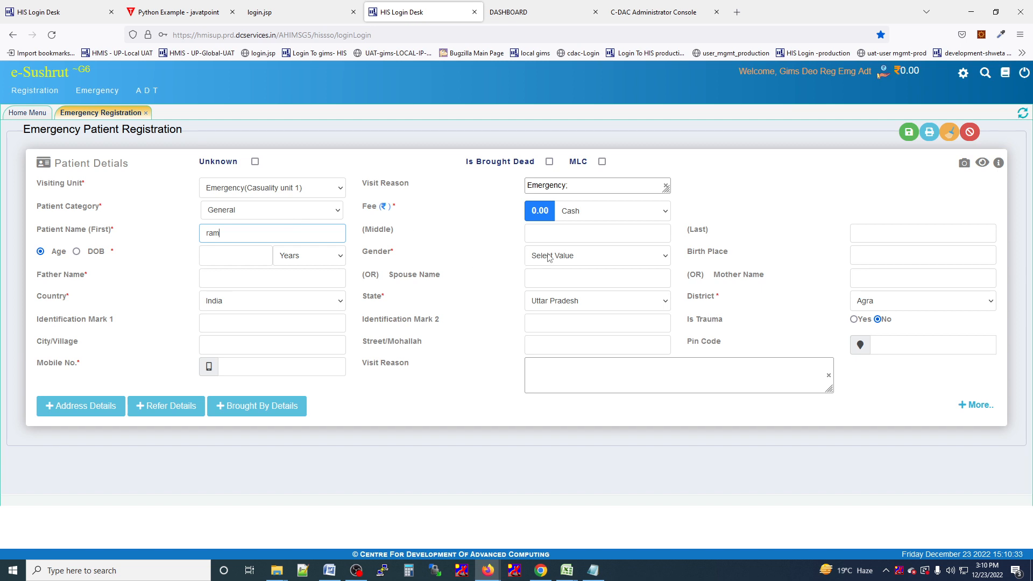
click(560, 234)
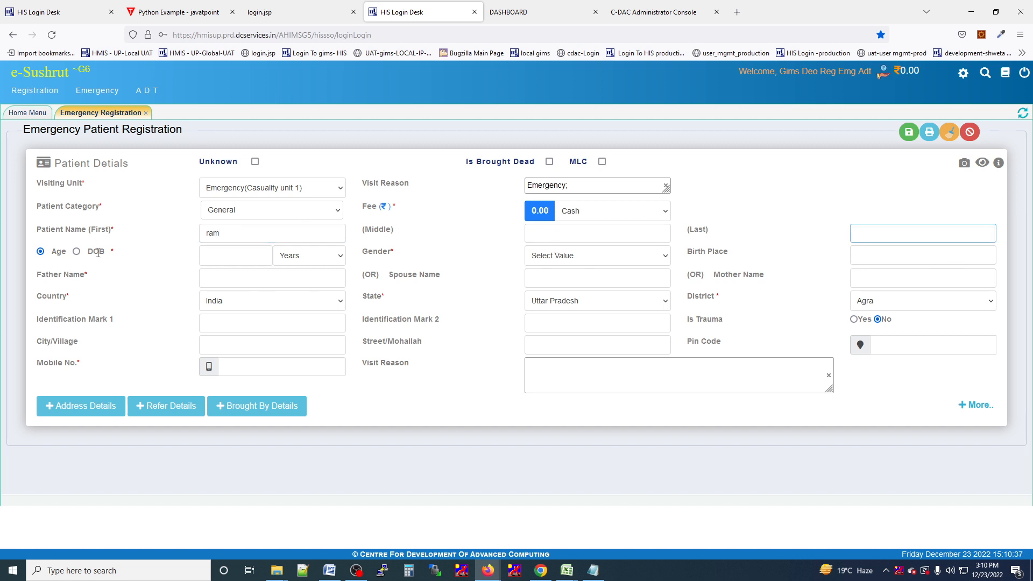
Enter the patient's age as 24 years and set gender to Male.
click(224, 261)
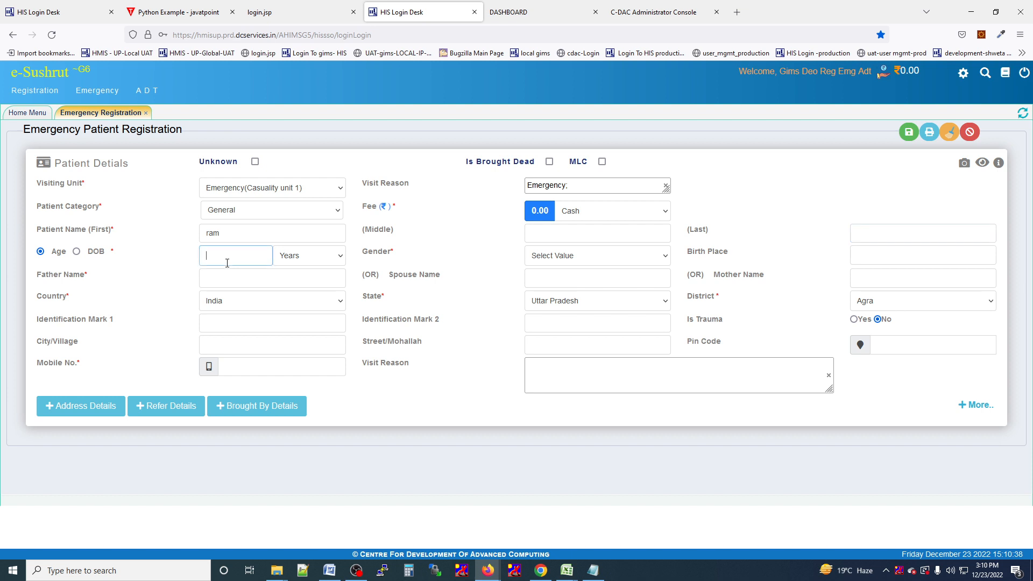
click(77, 251)
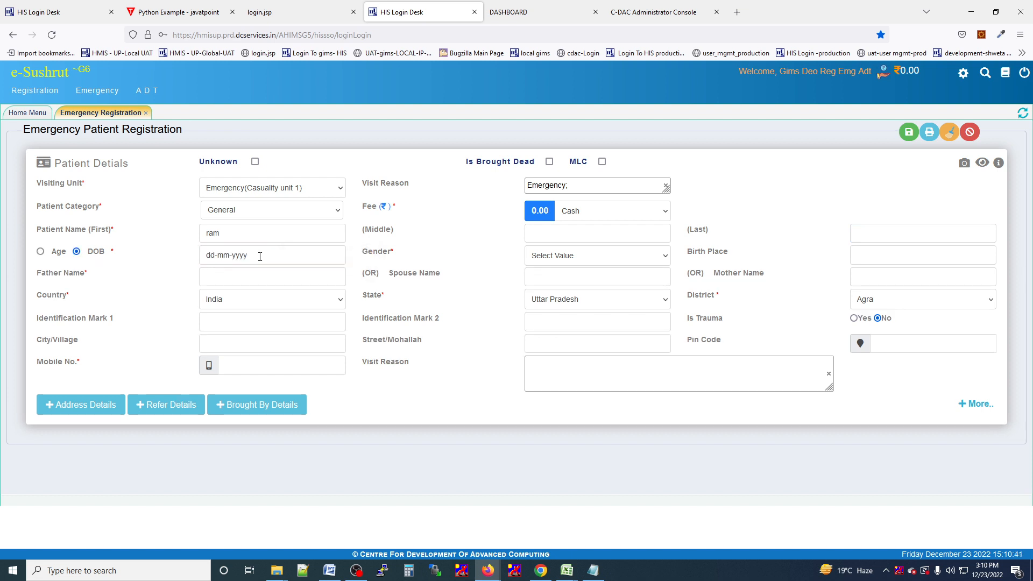
click(42, 252)
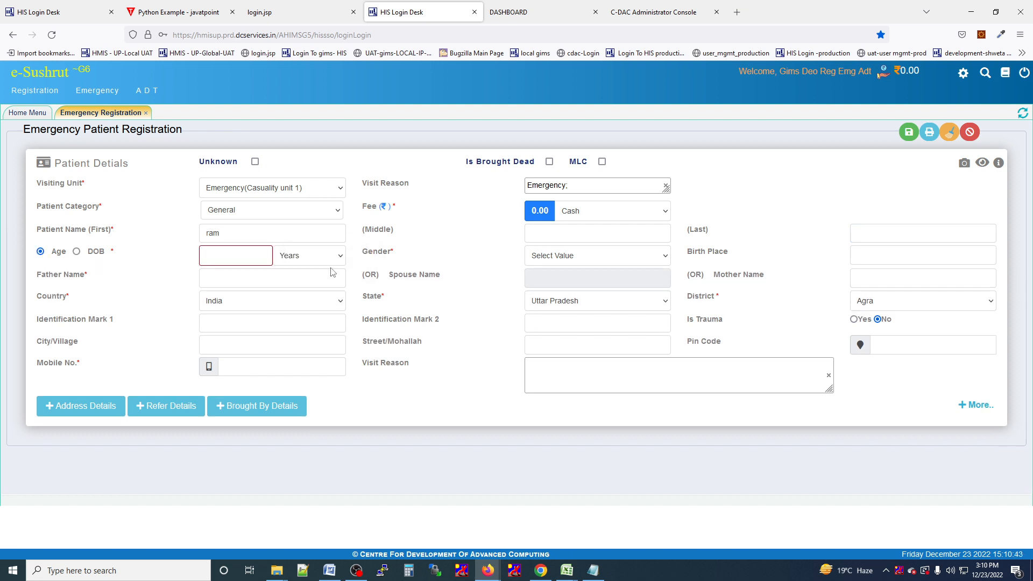
click(271, 258)
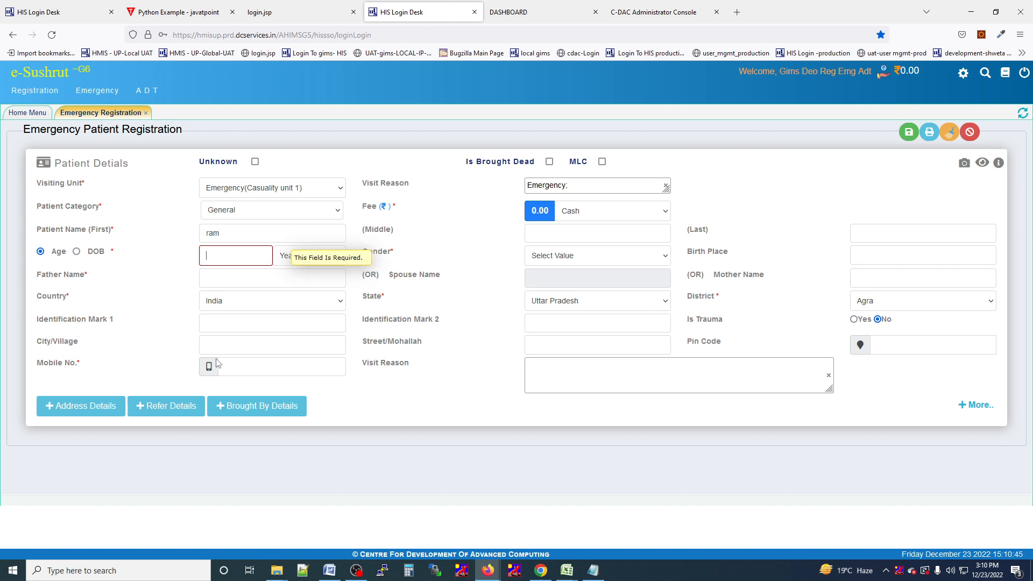
text(24)
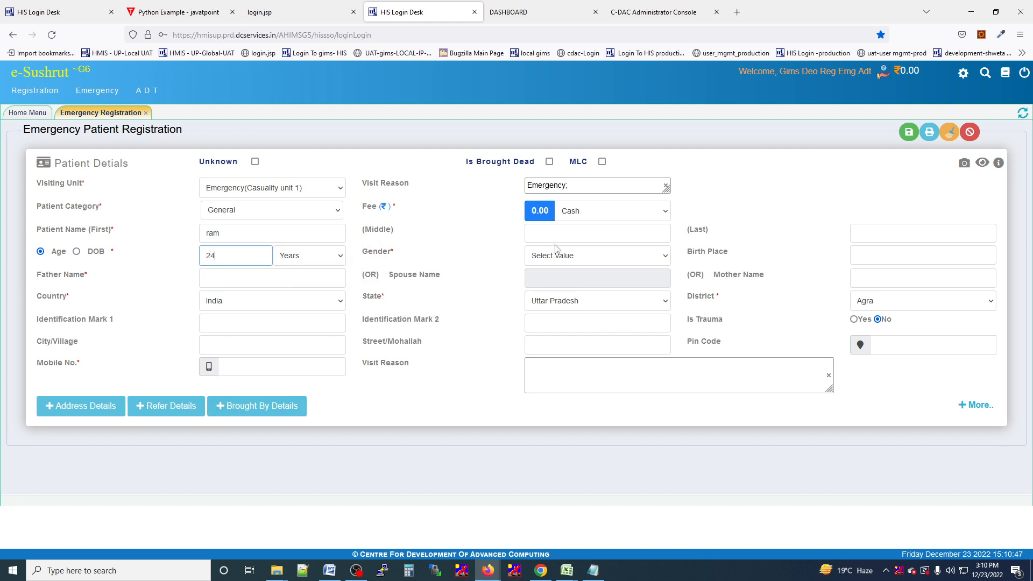
click(564, 261)
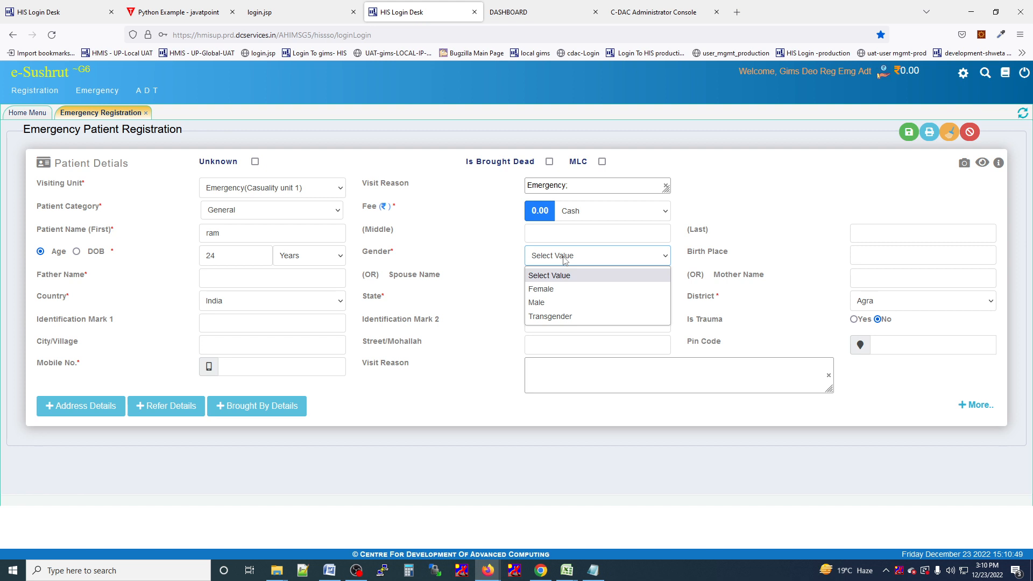
click(549, 303)
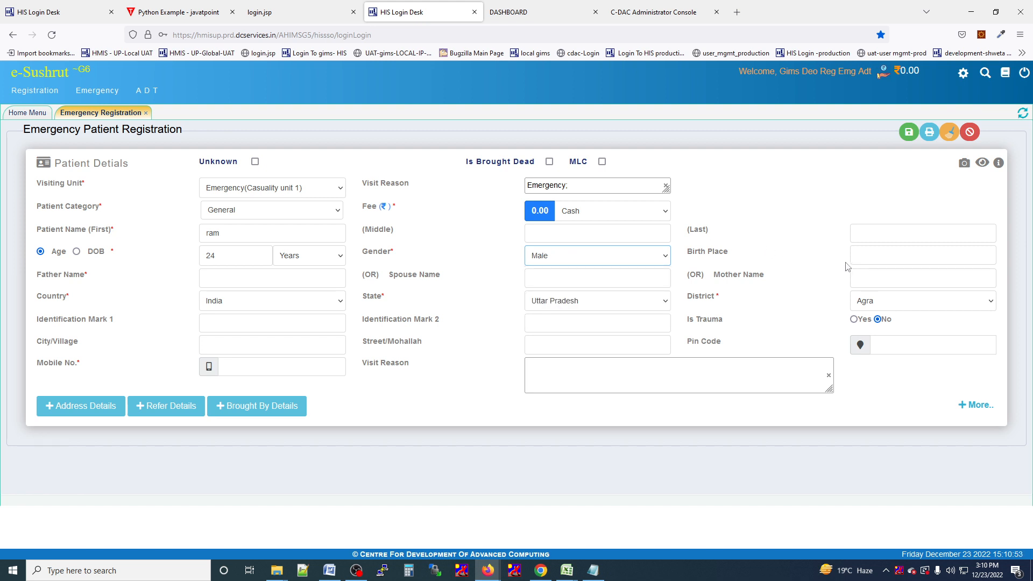
Fill in the patient's father's name in the Father Name field.
click(241, 279)
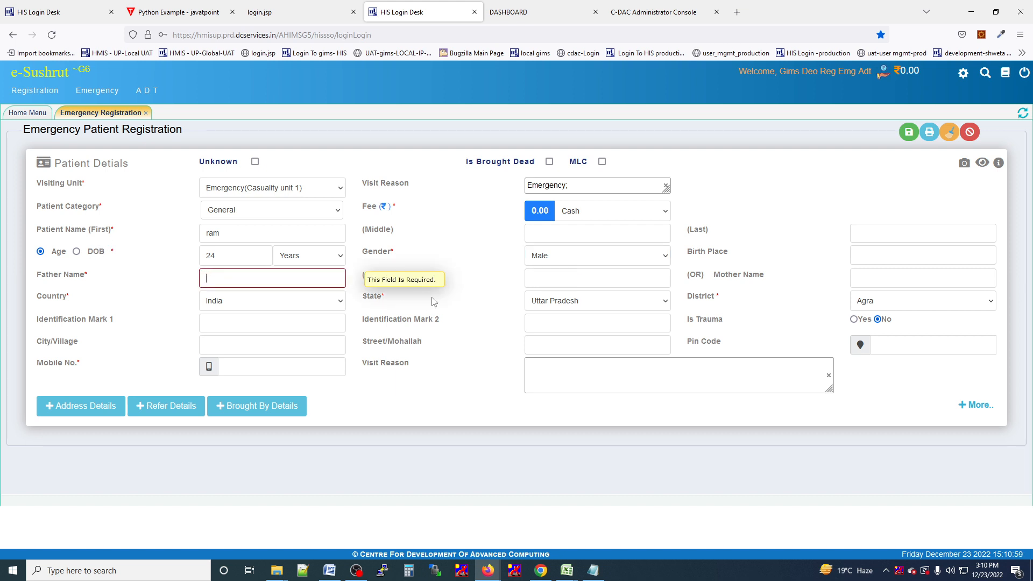
click(581, 279)
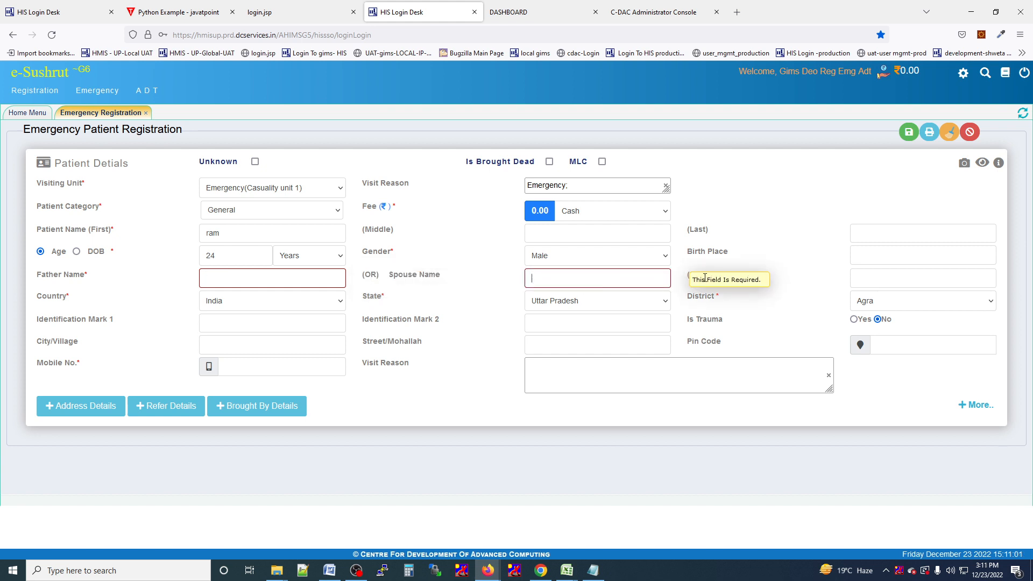
click(863, 280)
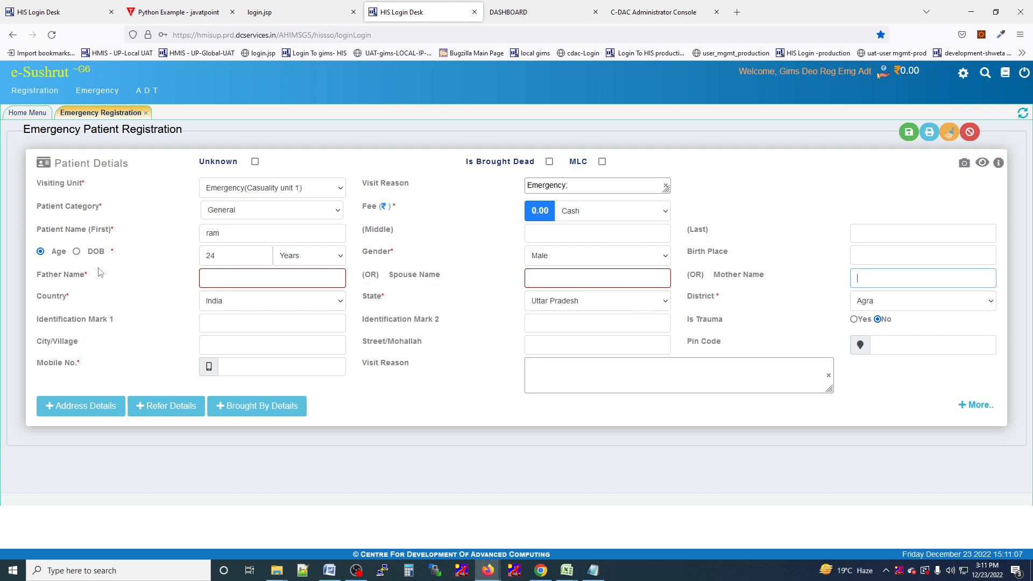
click(221, 281)
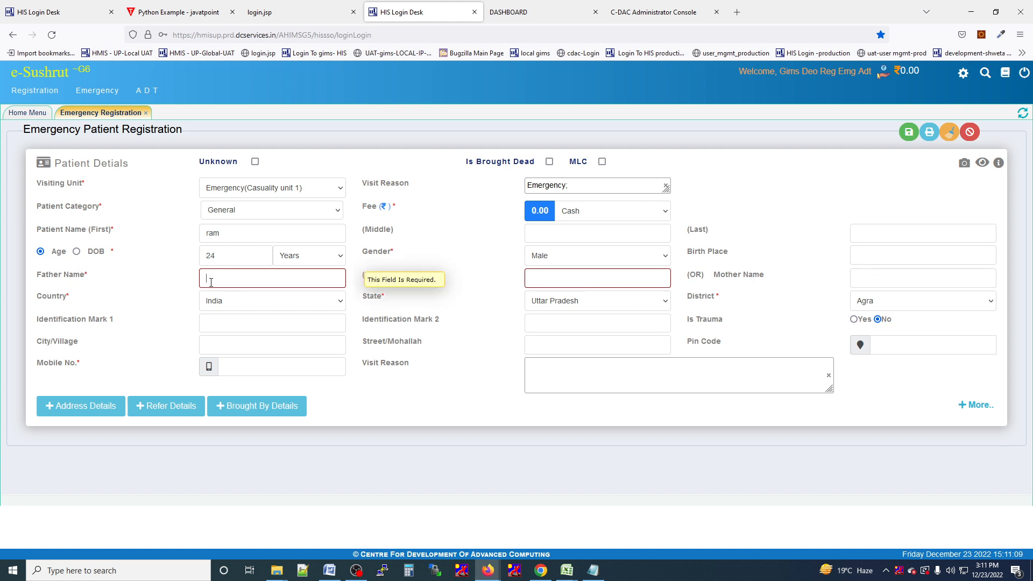
text(mo)
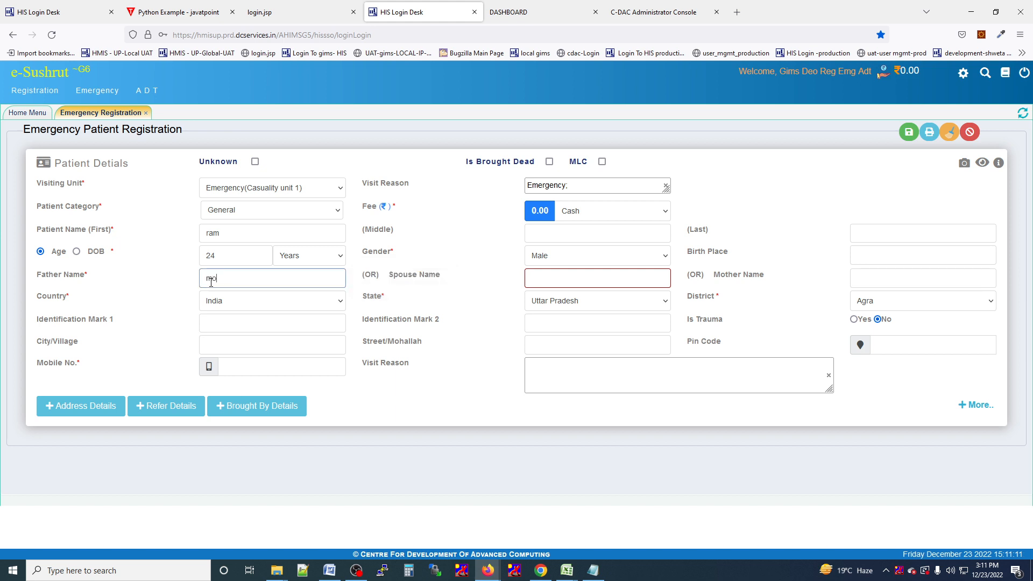
text(han)
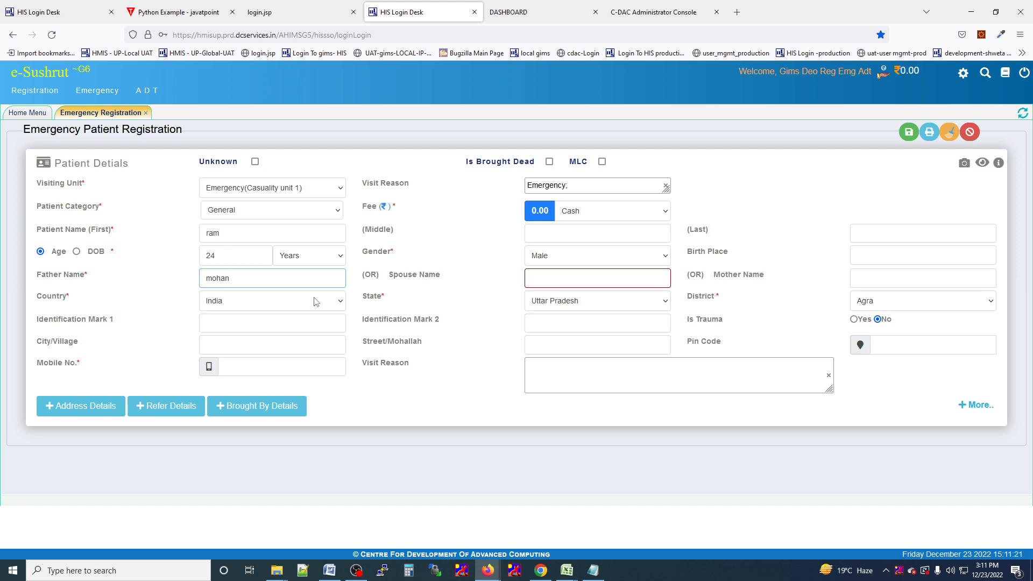
click(245, 325)
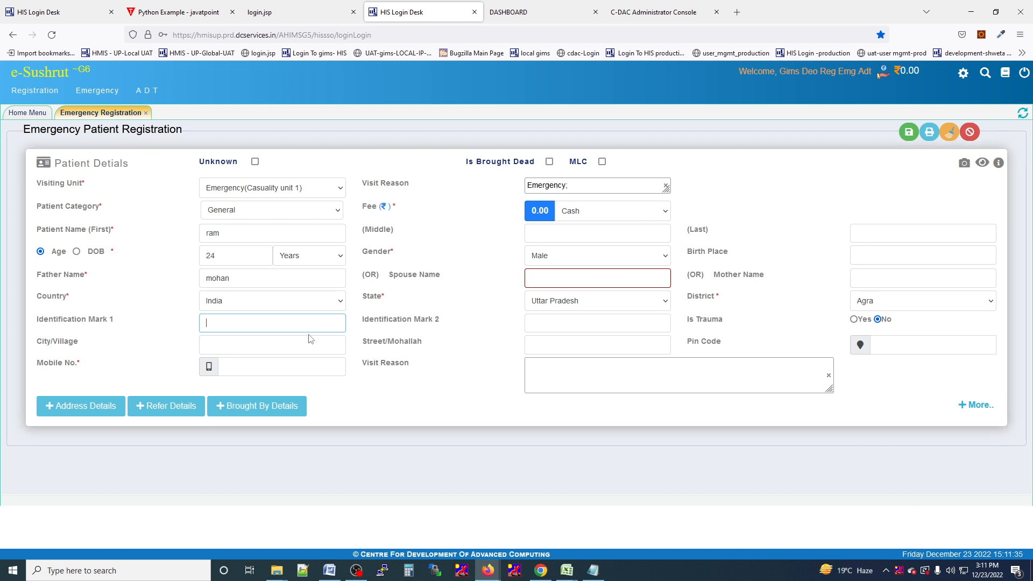
Enter the patient's 10-digit mobile number in the Mobile No. field.
click(269, 345)
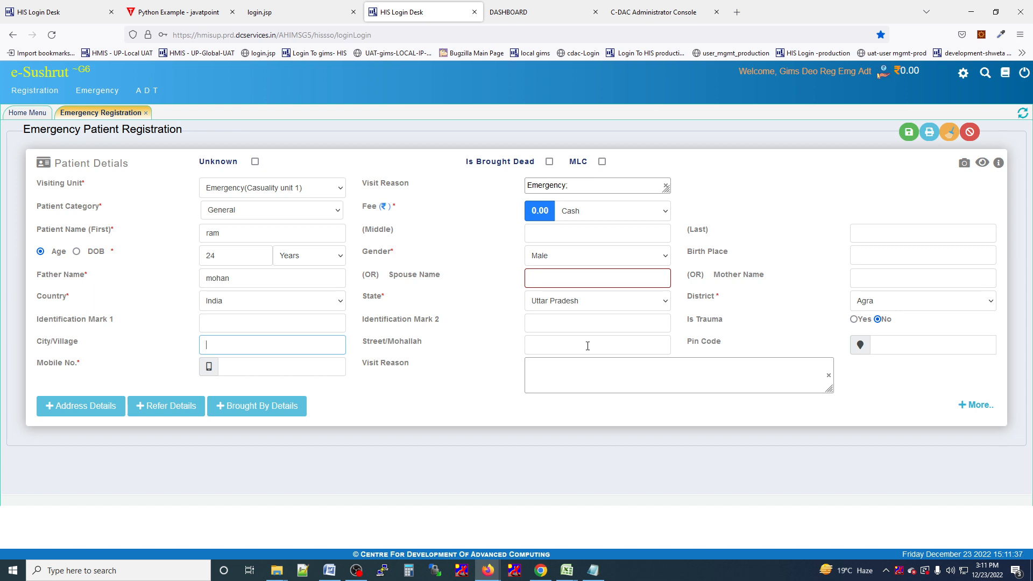
click(911, 348)
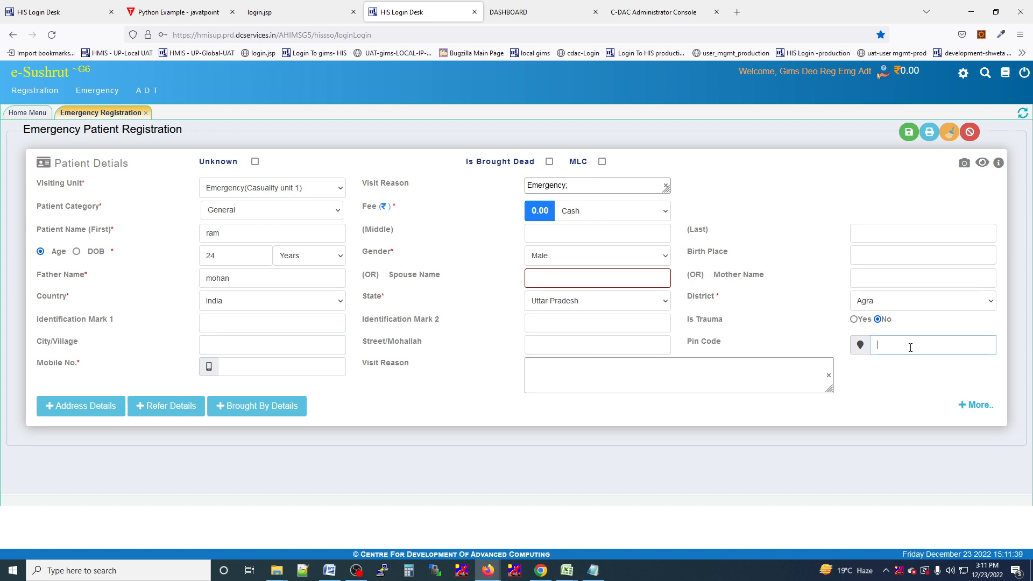
click(321, 367)
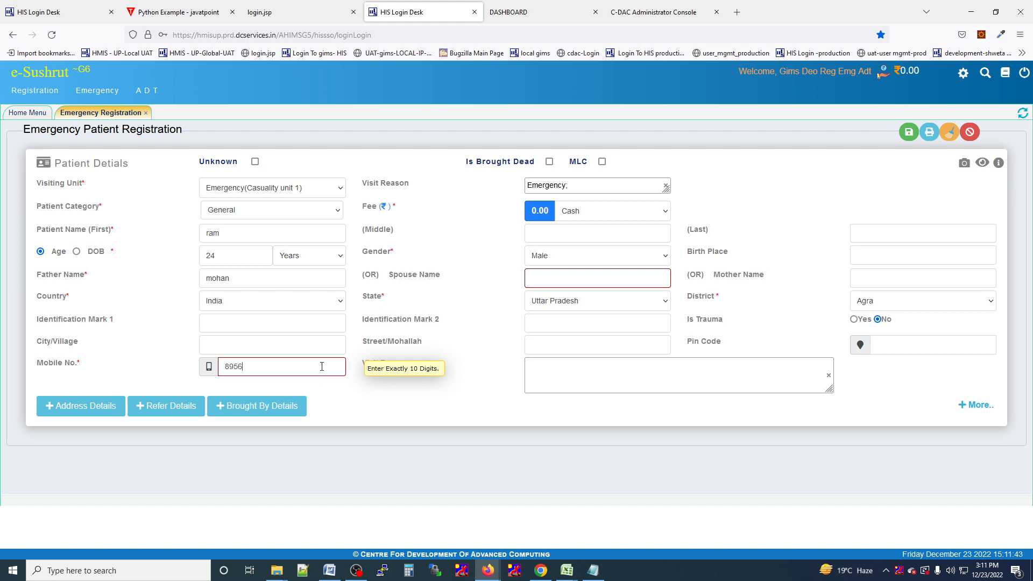
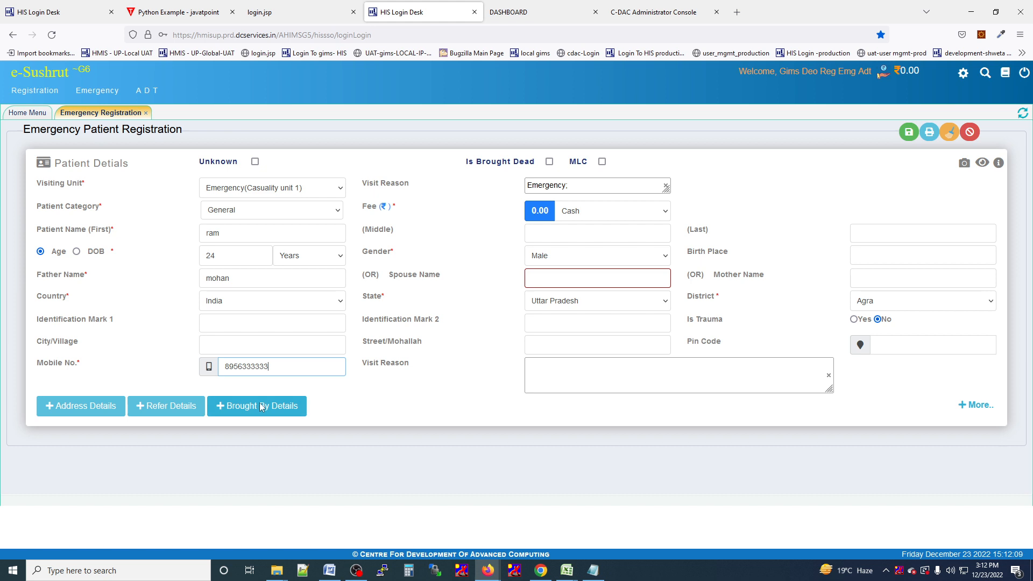
Expand Address Details, review Area Category and Phone Owner choices, then expand Refer Details.
click(54, 408)
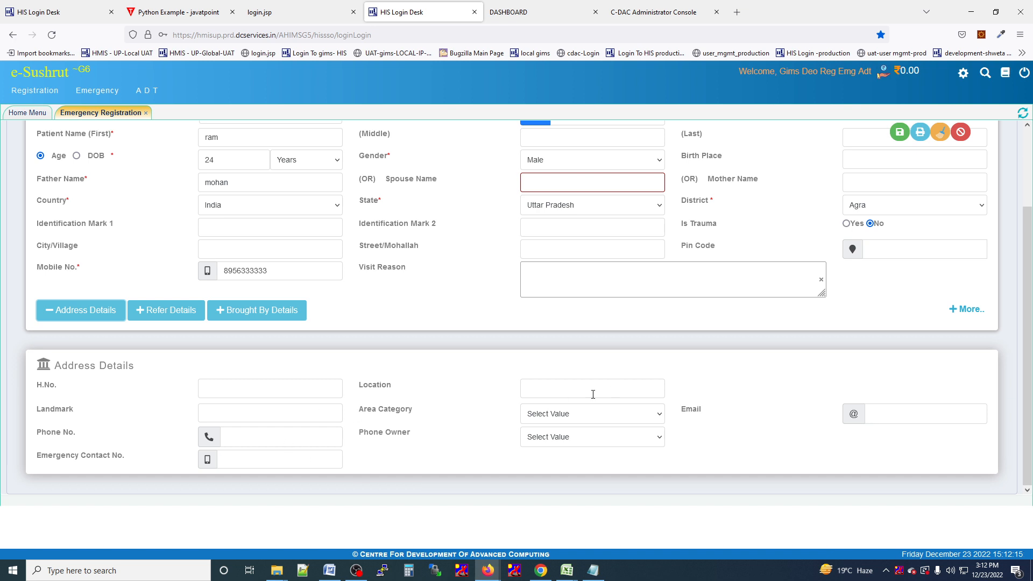
click(619, 420)
click(619, 420)
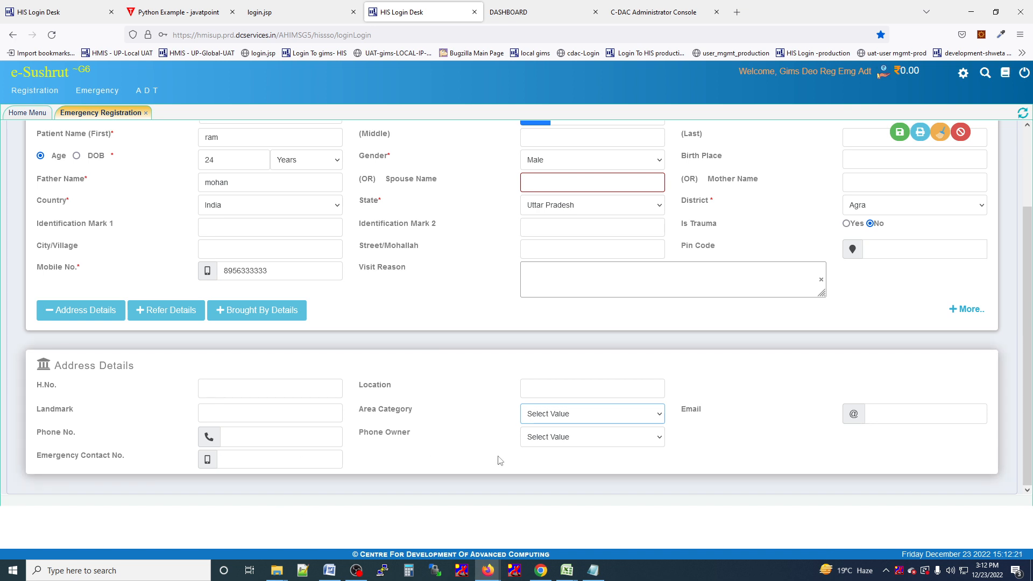
click(565, 445)
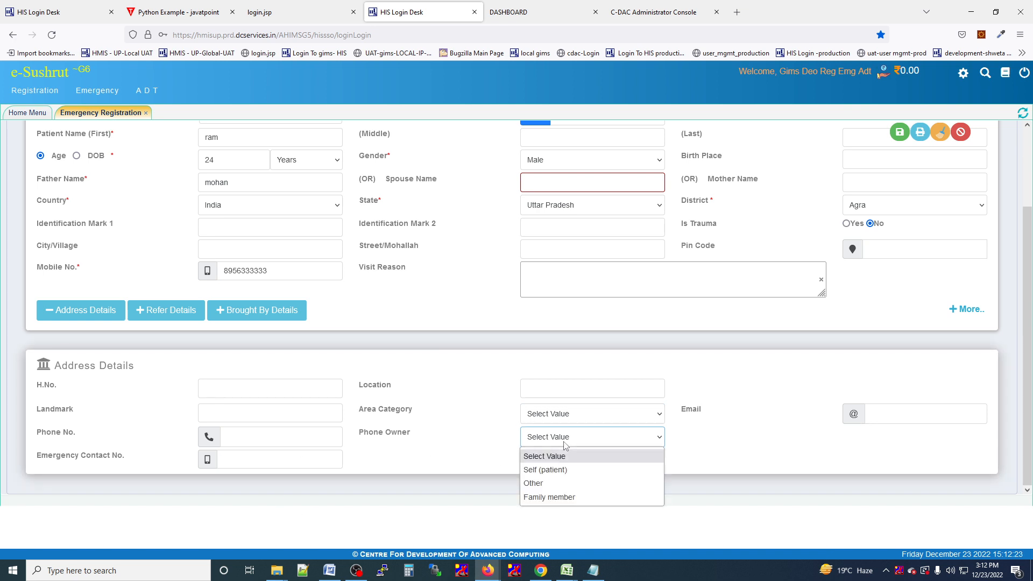
click(565, 442)
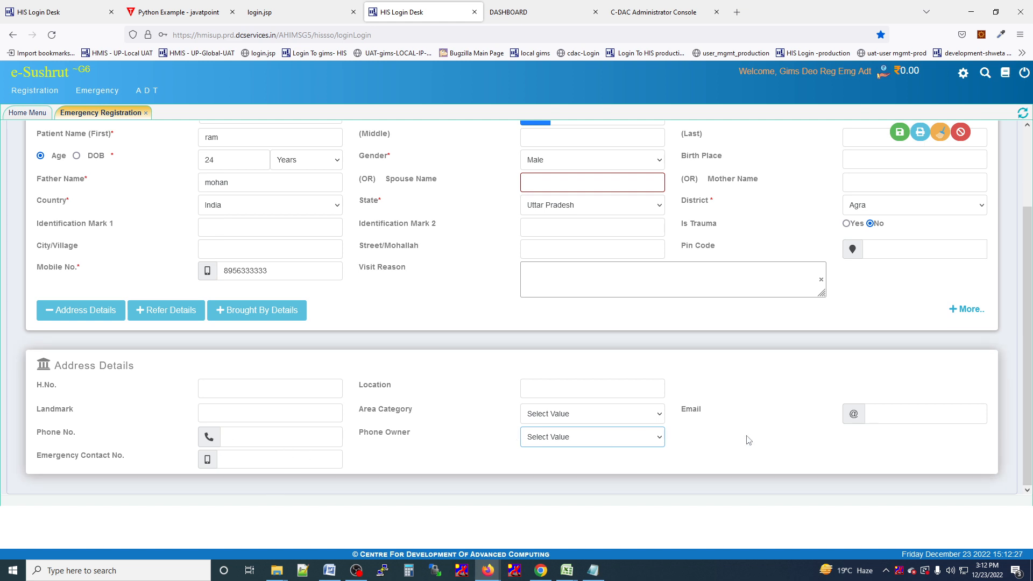
click(164, 310)
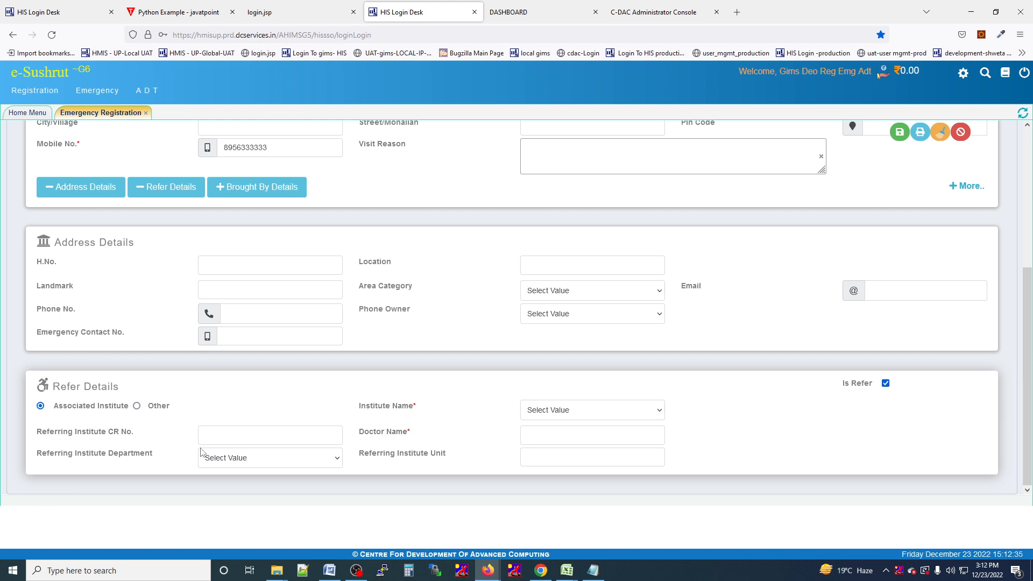
click(563, 412)
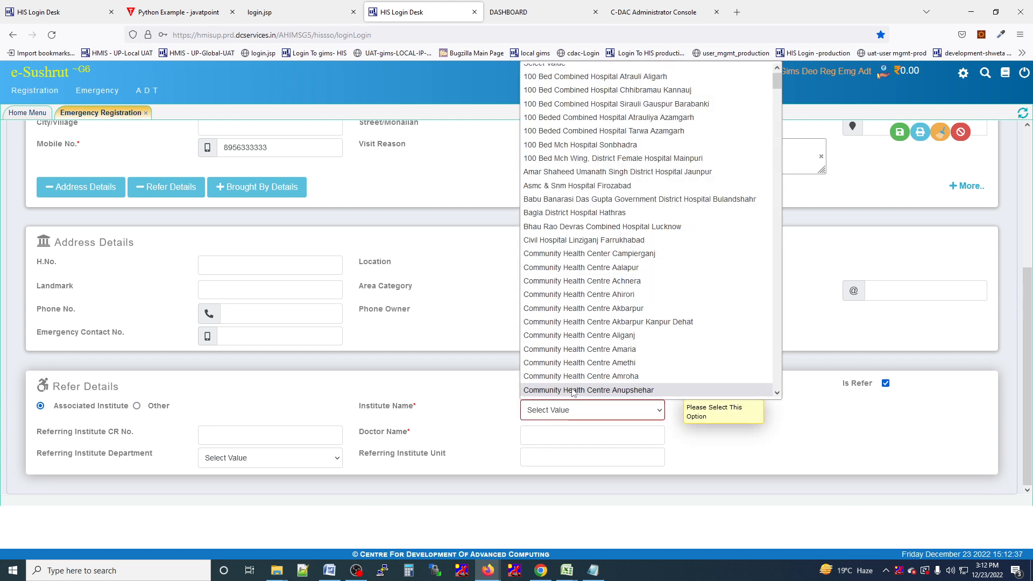
click(470, 416)
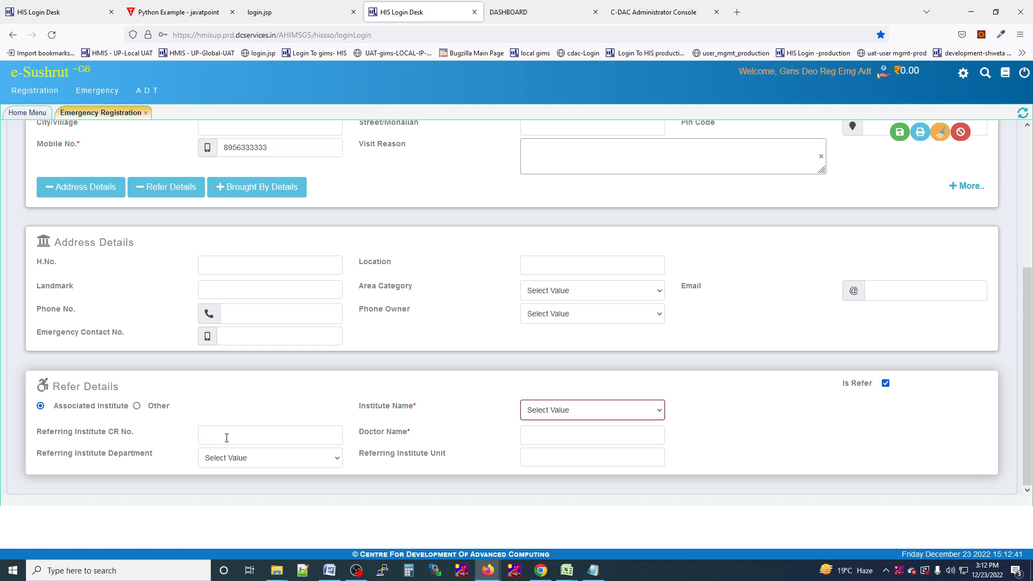
click(604, 440)
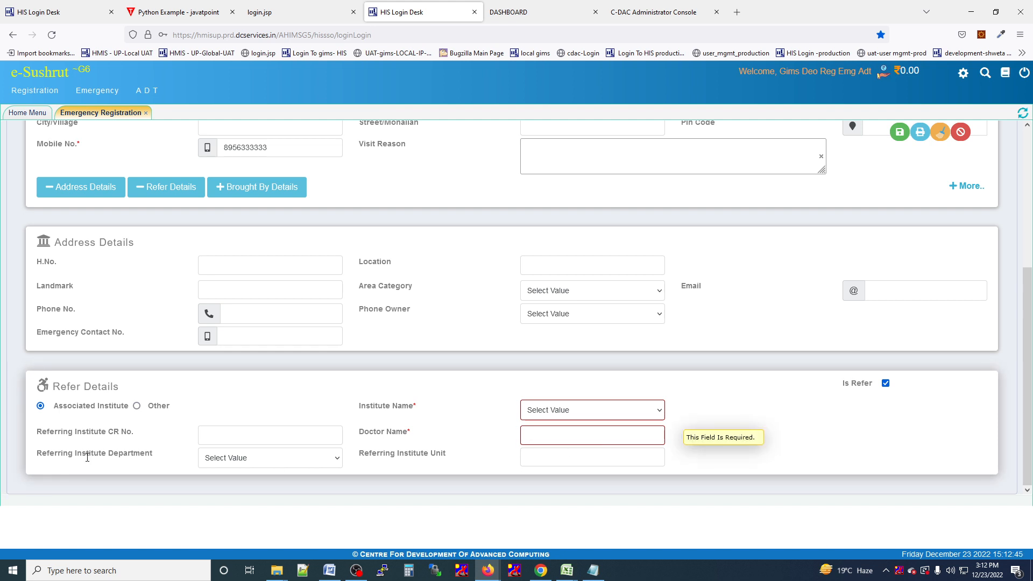
click(256, 461)
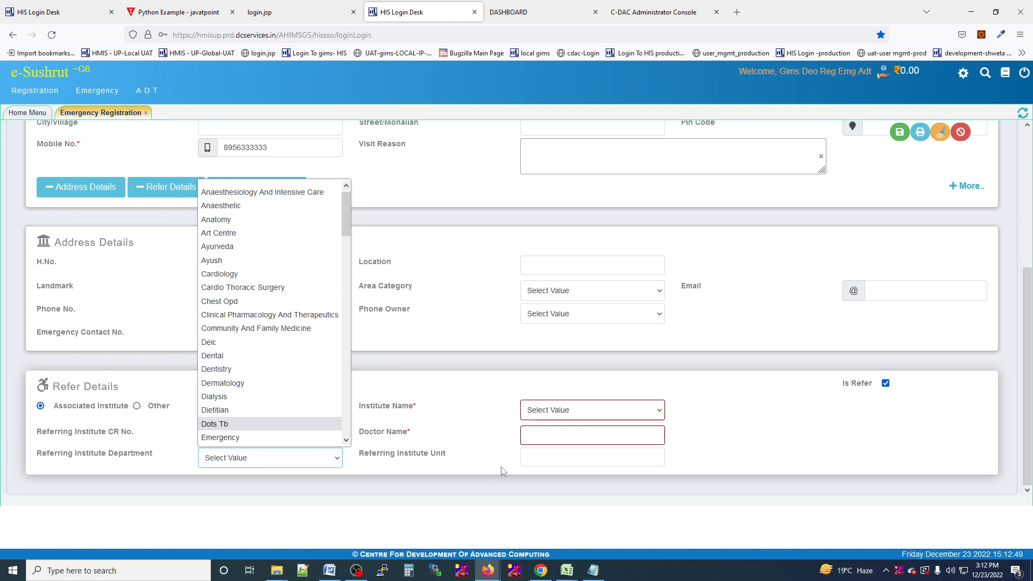
click(542, 454)
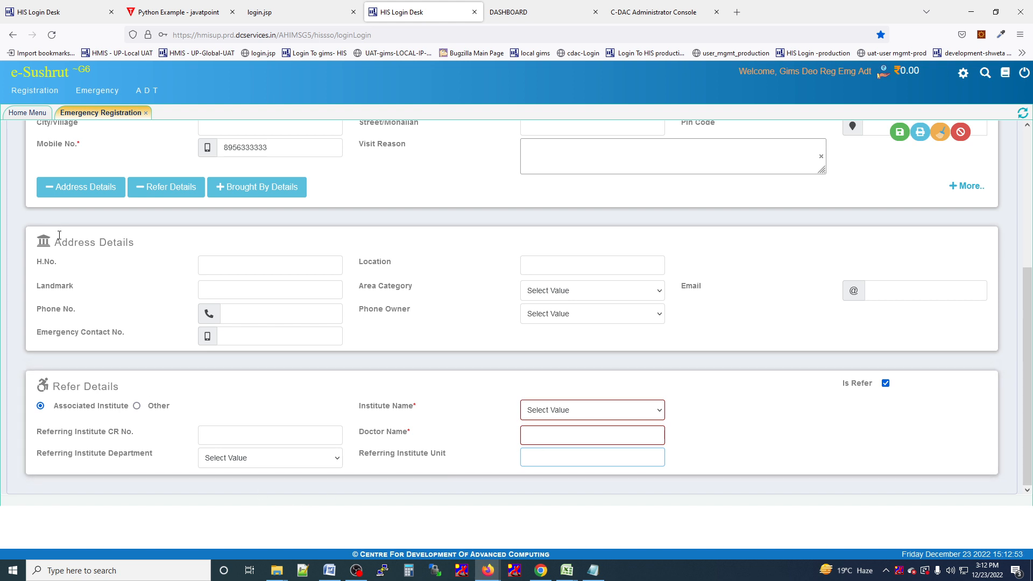
Collapse Address and Refer Details and save the registration, generating a new CR number.
scroll(303, 403, up, 1)
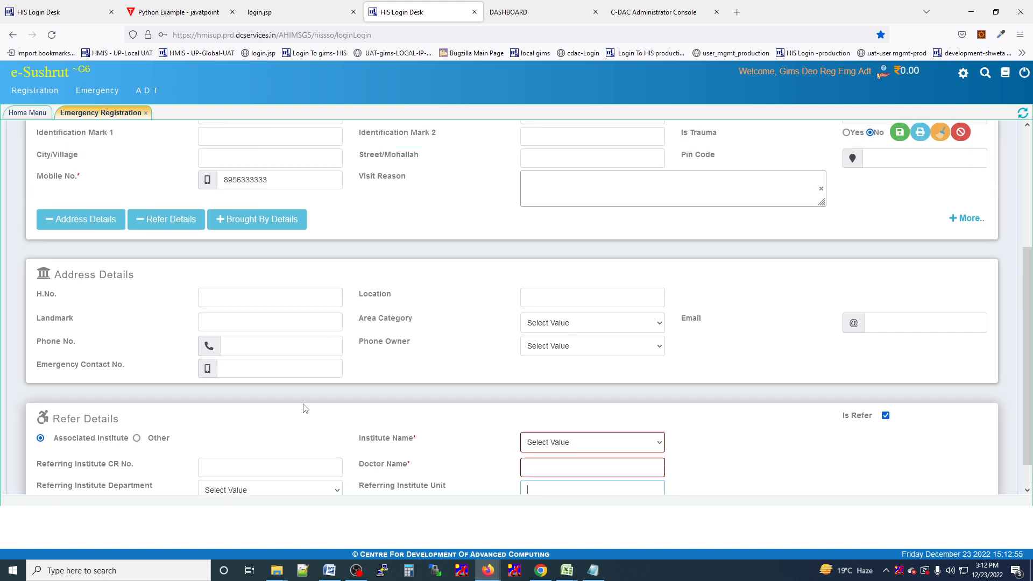
scroll(302, 404, up, 3)
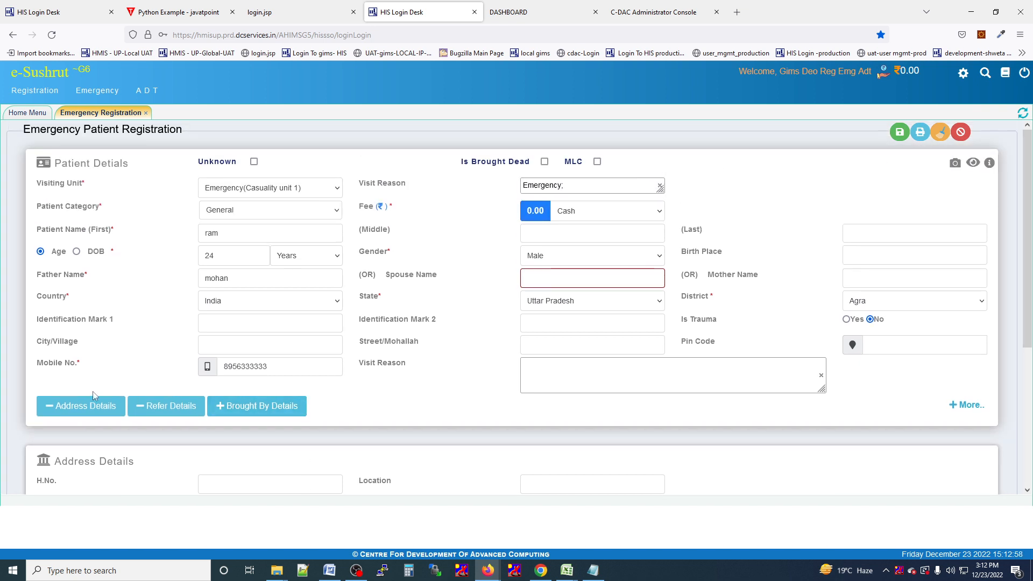
click(52, 406)
scroll(141, 386, down, 1)
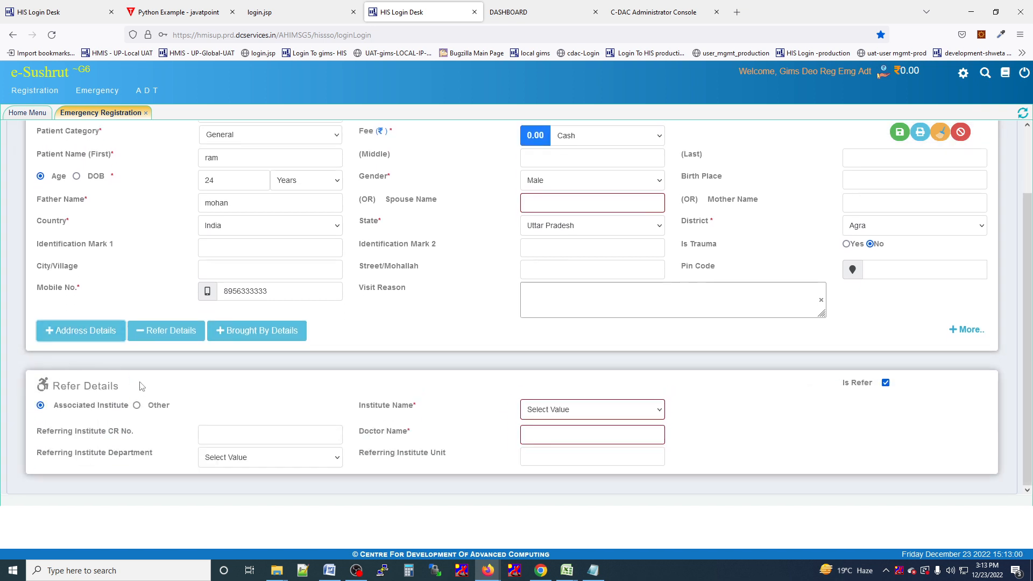
click(143, 329)
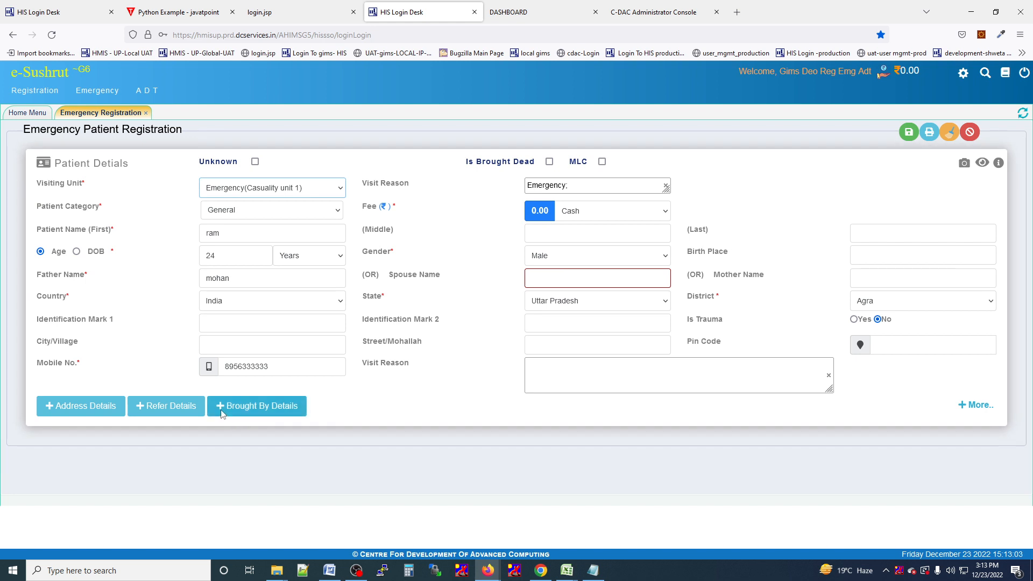
click(908, 132)
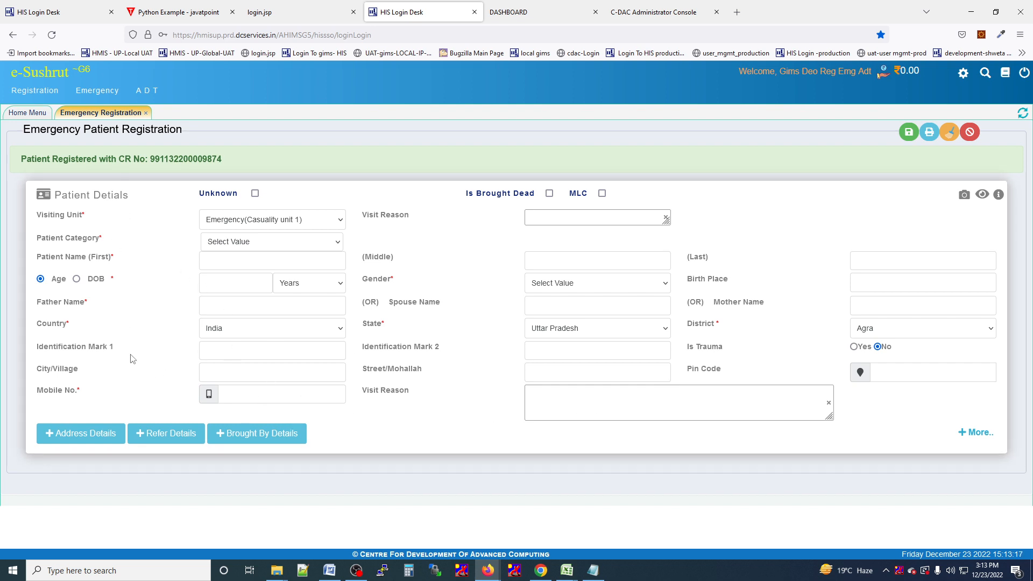
Tick Unknown so the name reads Unknown, MLC is marked and Brought By Details appear.
click(255, 194)
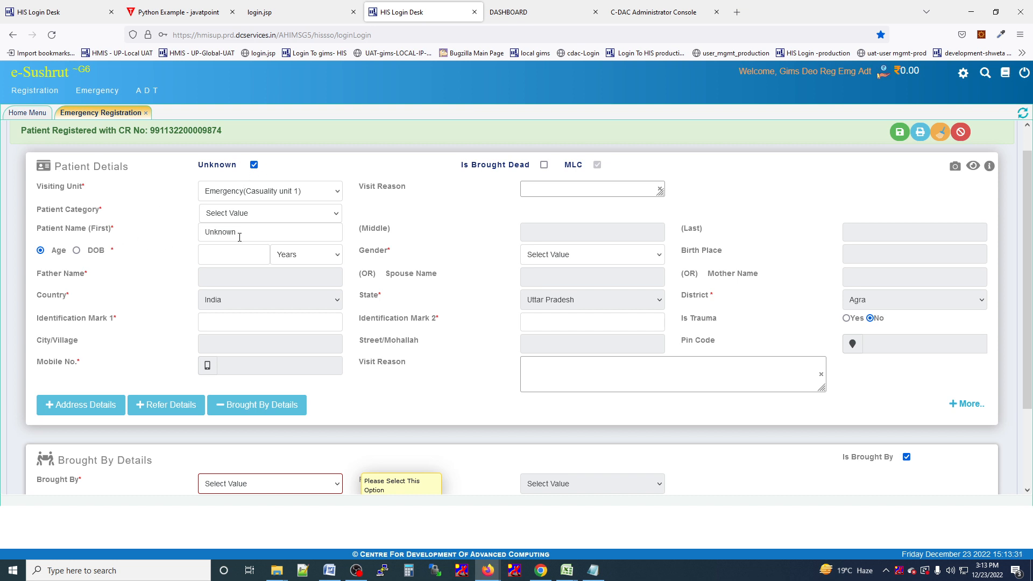
Set patient category to B P L and visit reason to Emergency.
click(218, 219)
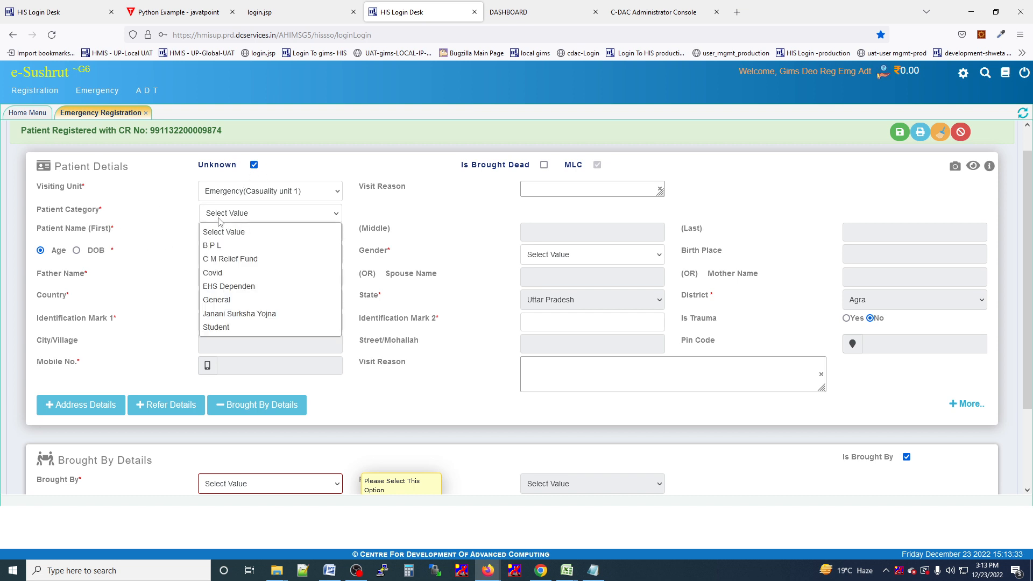
click(223, 248)
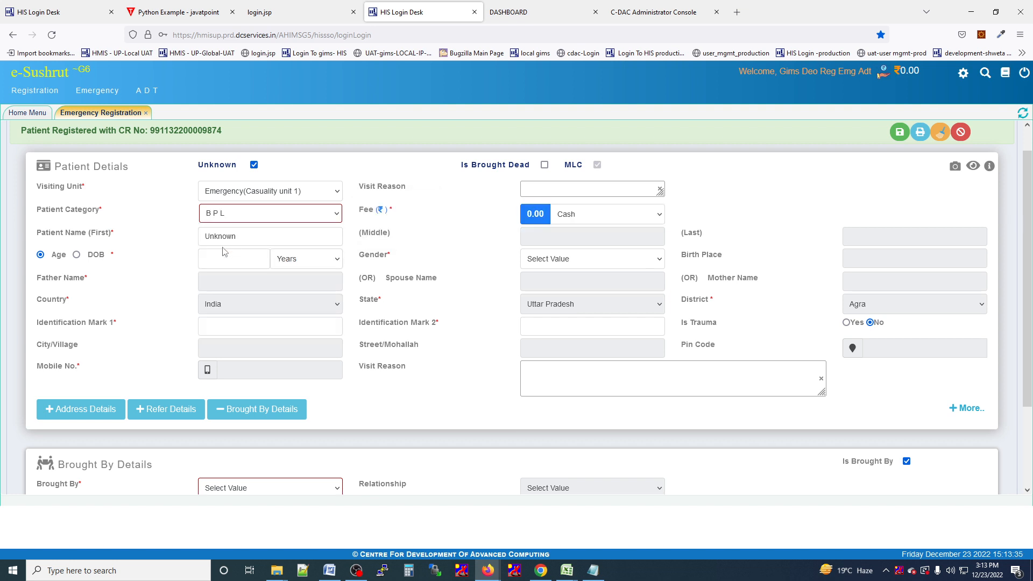
click(563, 188)
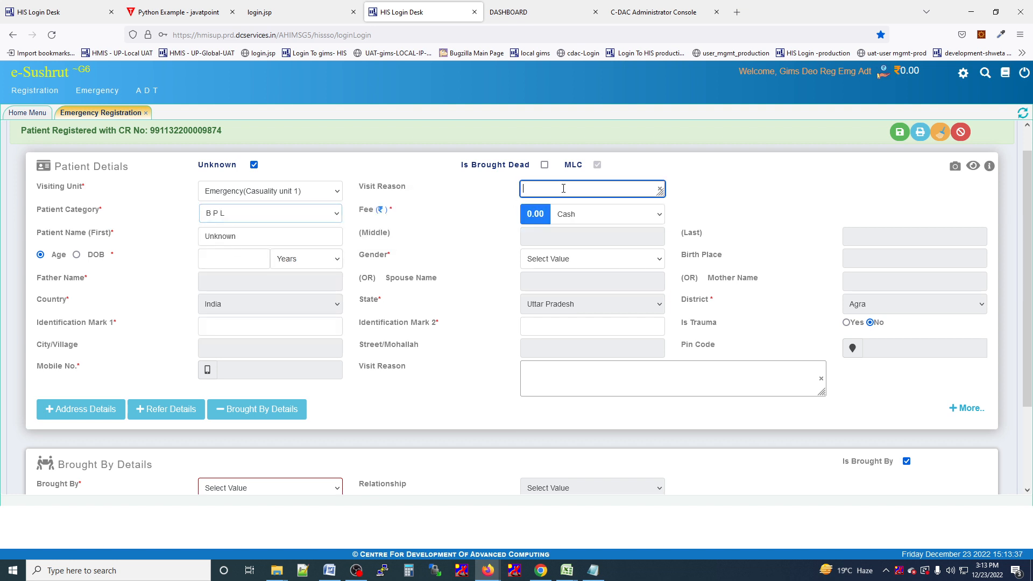
text(emer)
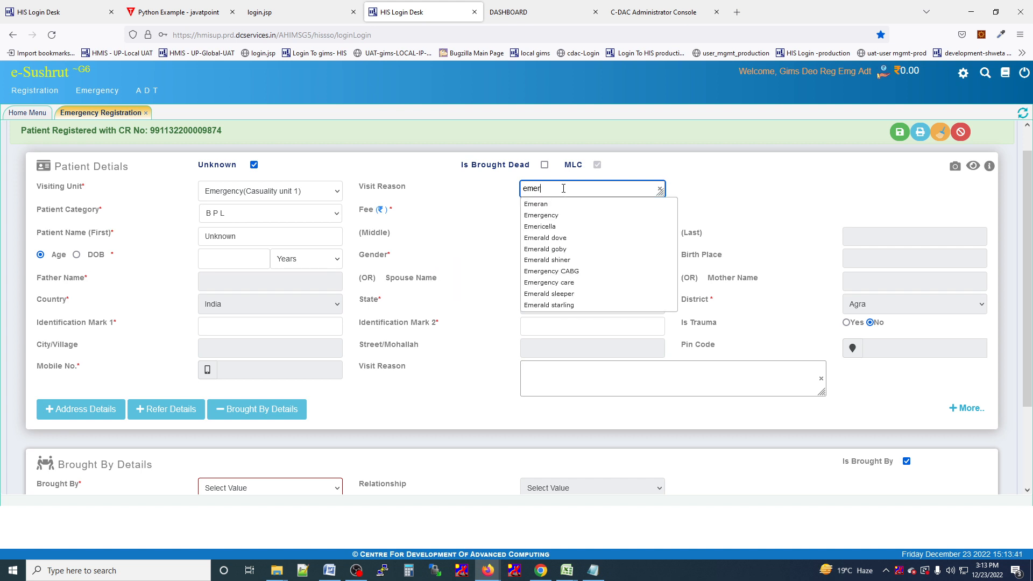
key(Down)
key(Down)
key(Return)
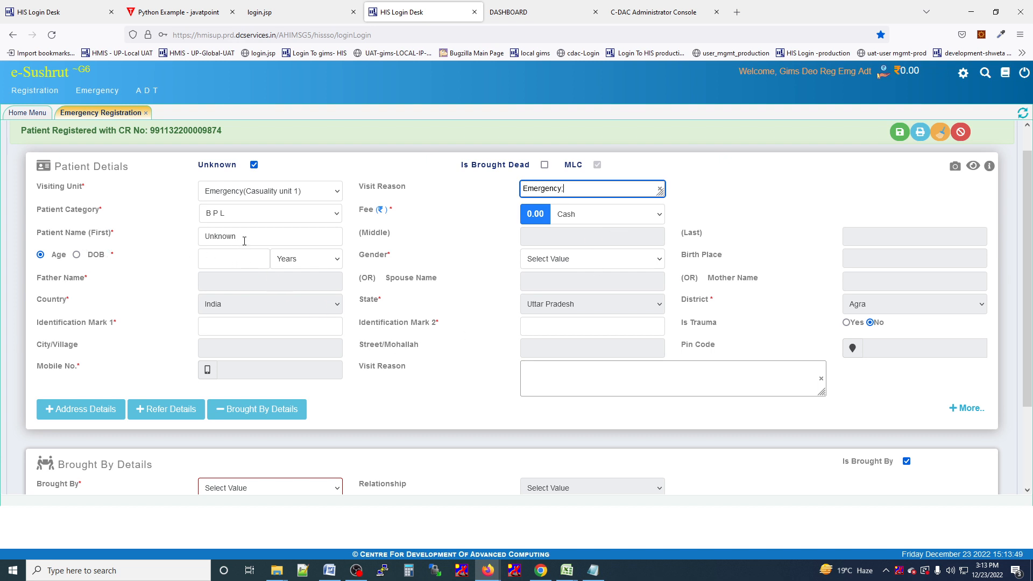
Enter age 24 and set gender to Female.
click(213, 256)
text(24)
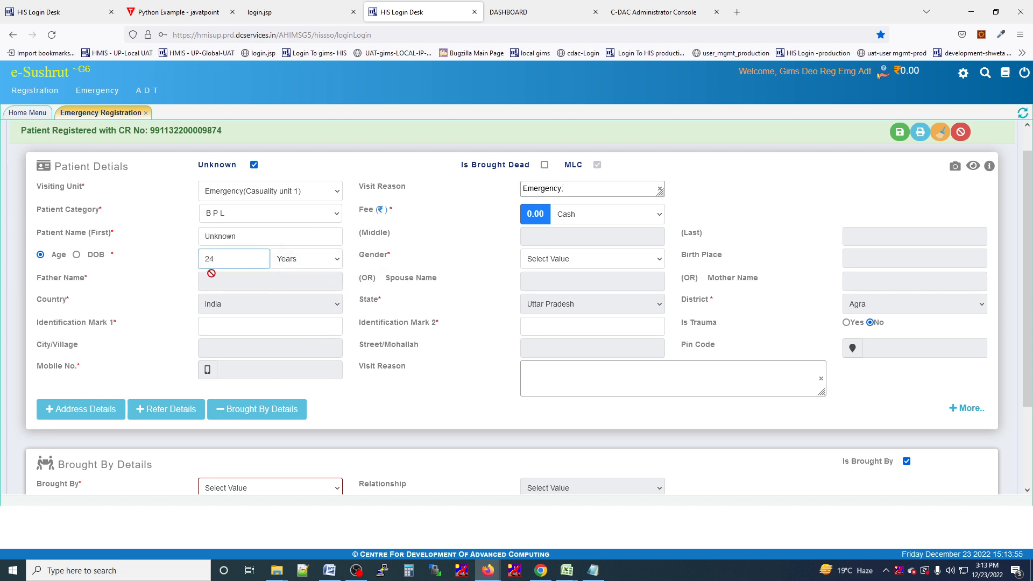
click(565, 262)
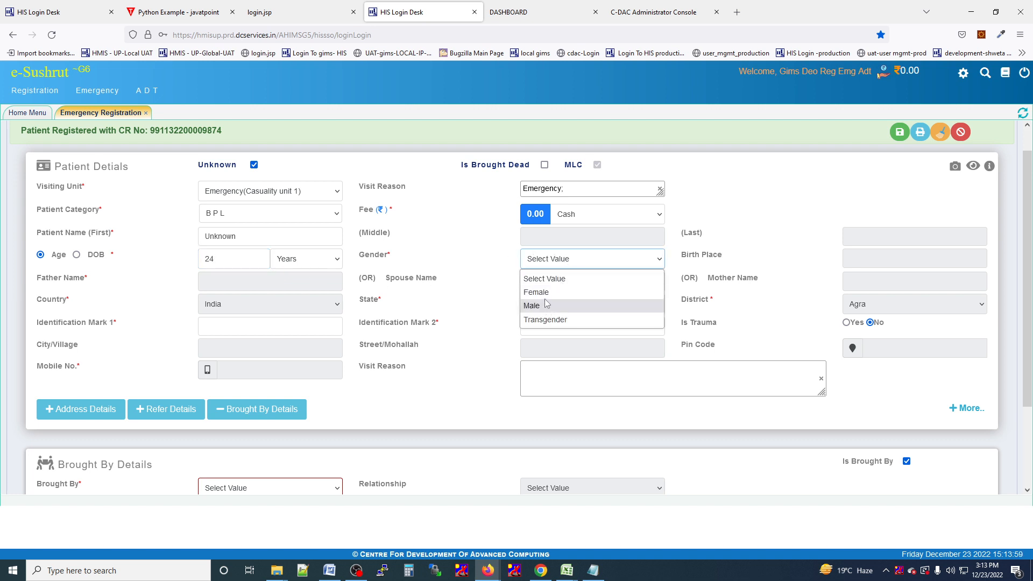
click(545, 297)
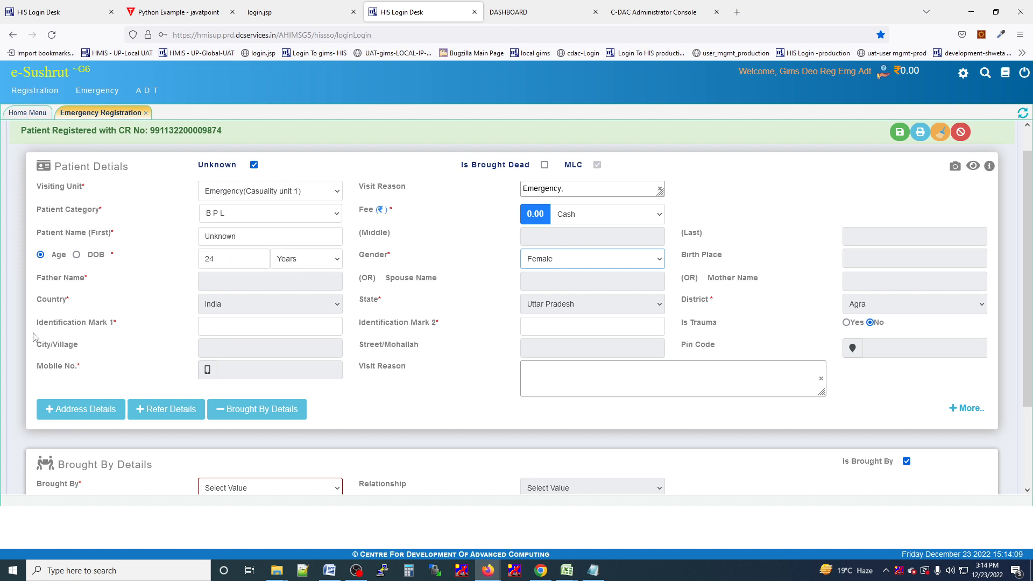
Enter NA in both Identification Mark 1 and Identification Mark 2.
click(219, 331)
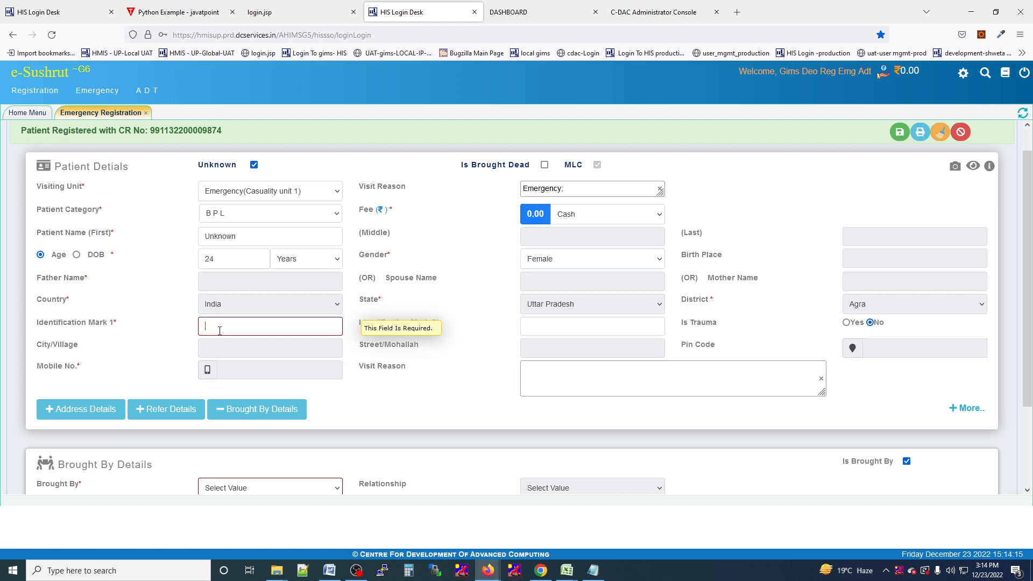
text(NA)
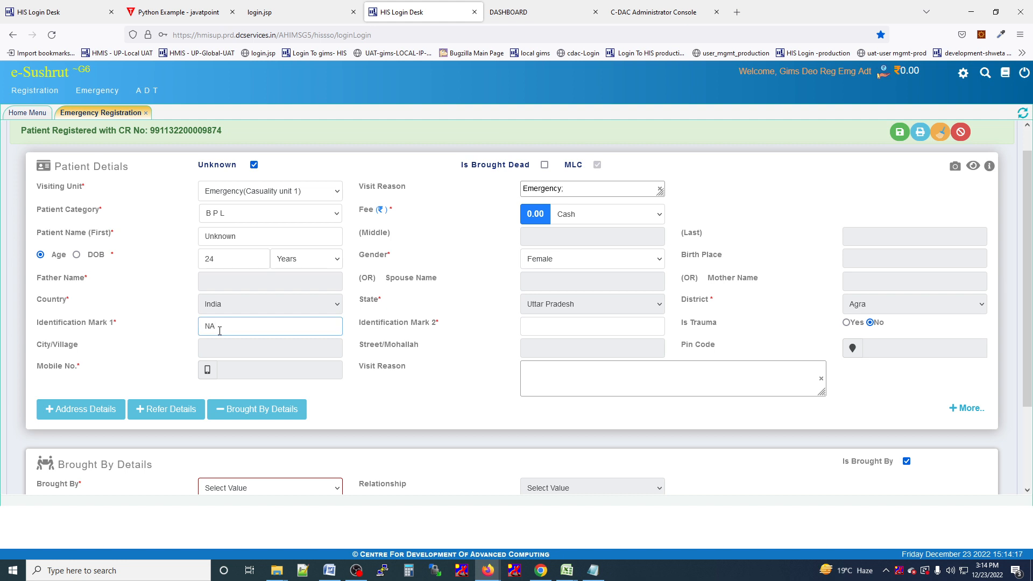
click(545, 323)
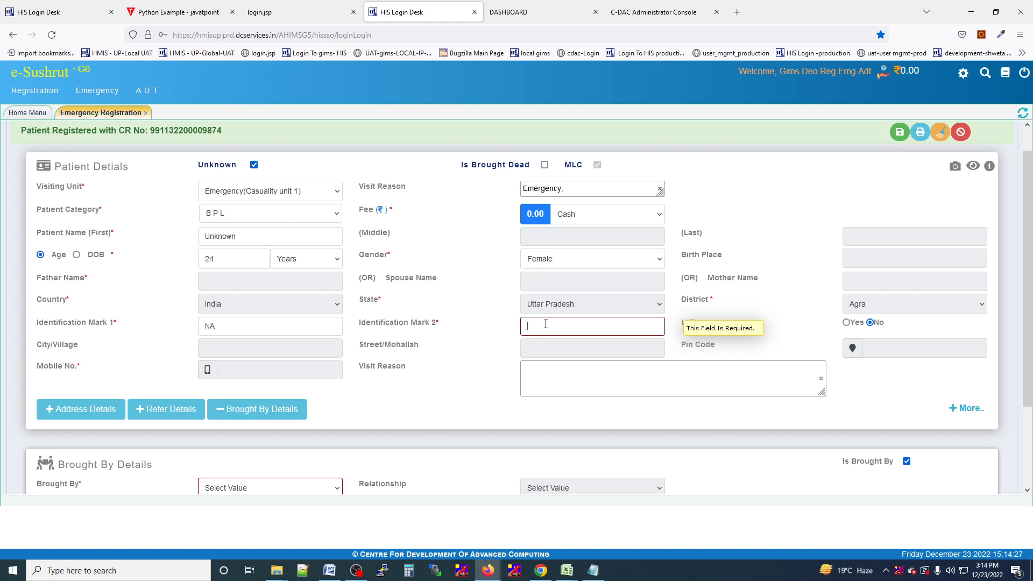
text(A)
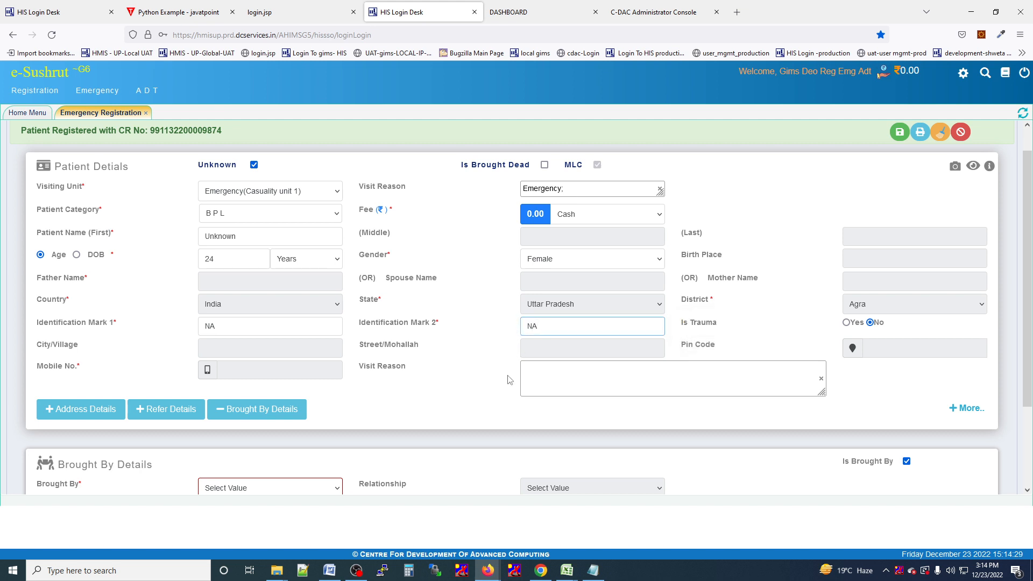
click(478, 378)
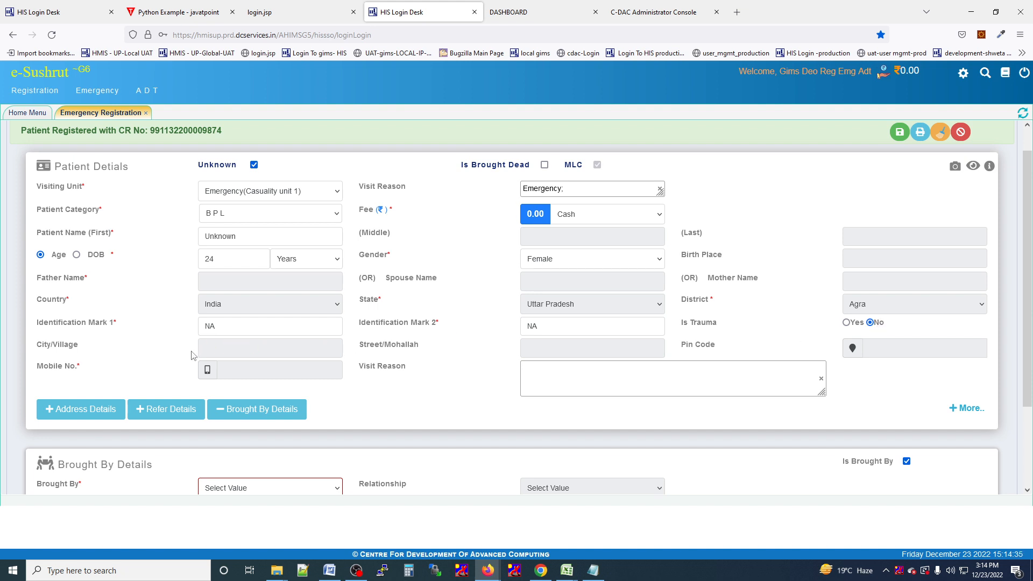
Set Brought By to Other after trying Police and checking the death-declaring doctor list.
scroll(197, 355, down, 3)
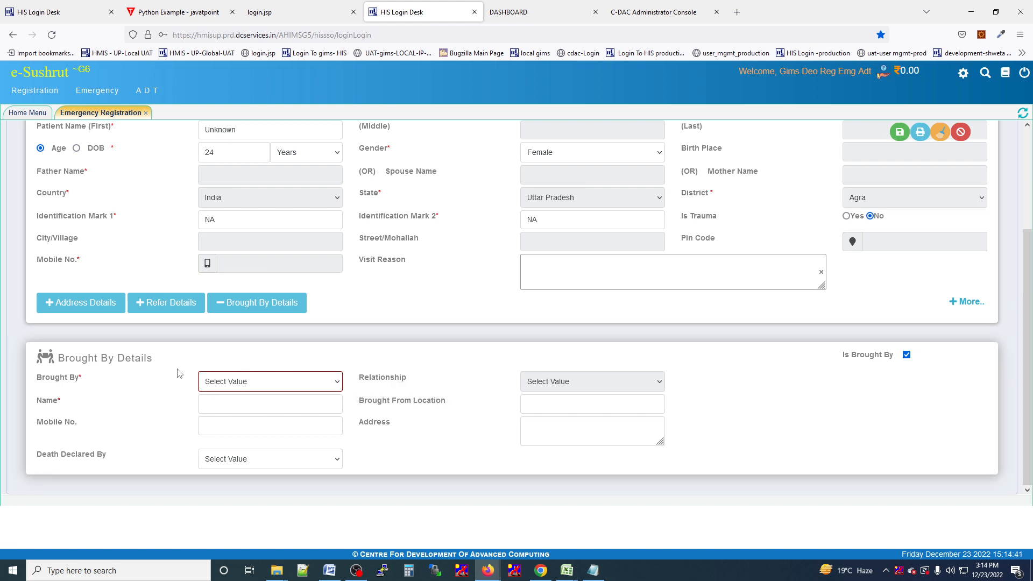
click(229, 382)
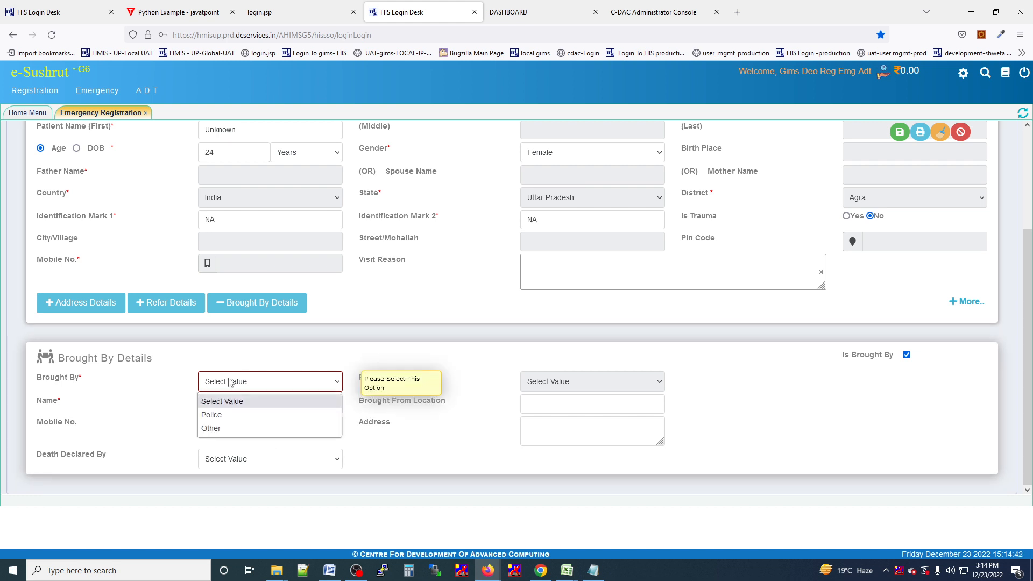
click(244, 415)
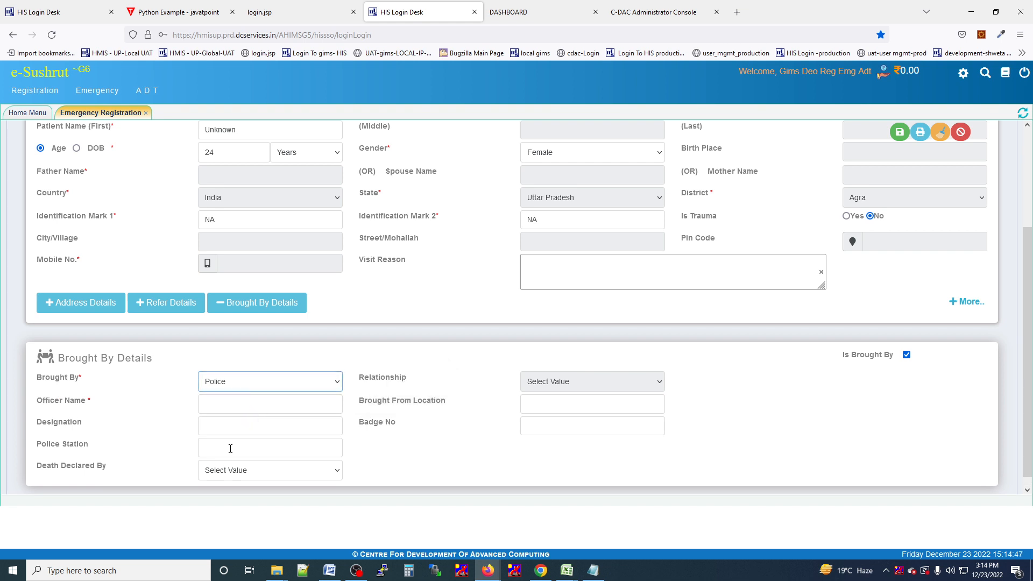
click(264, 477)
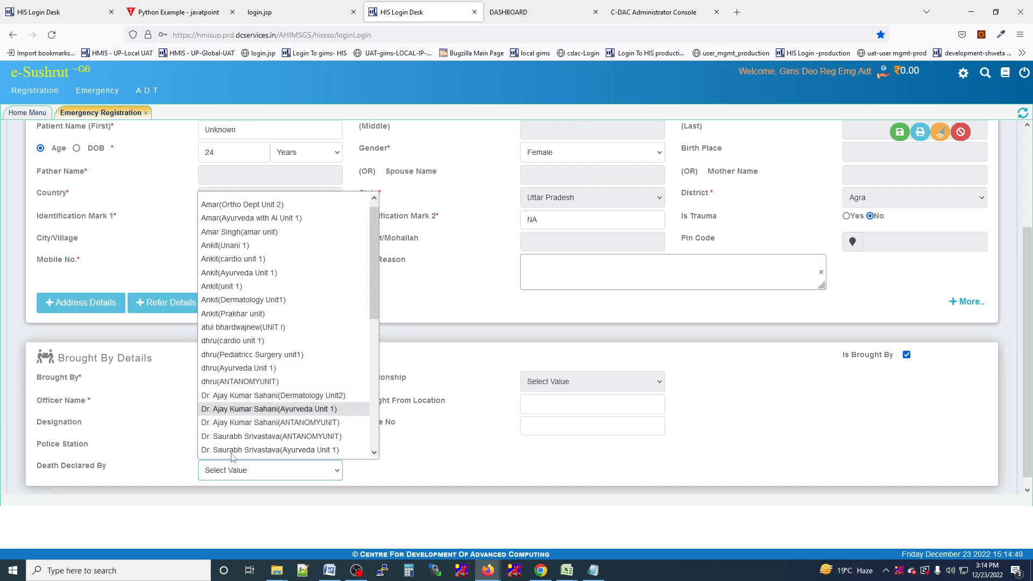
click(348, 477)
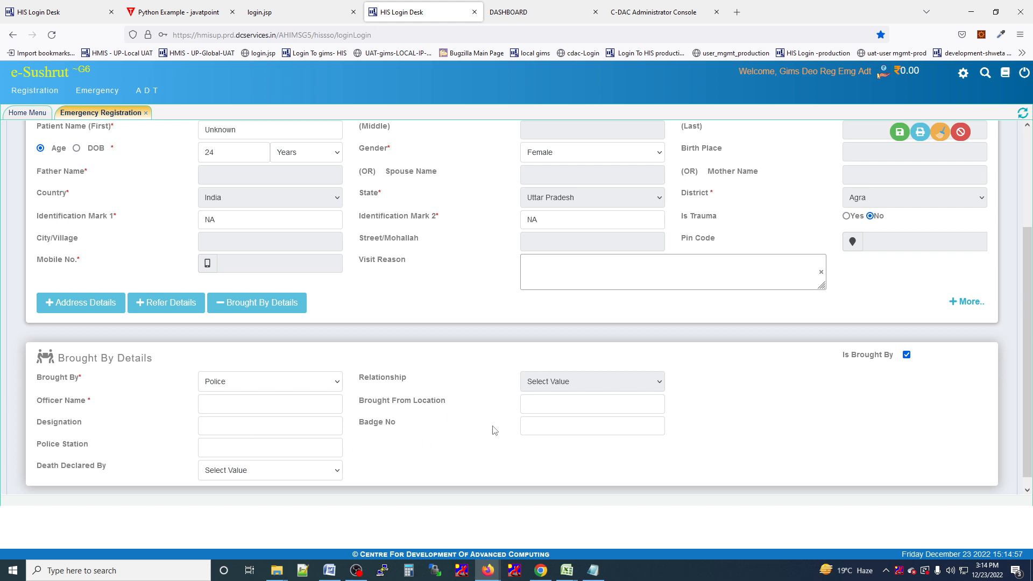
click(219, 381)
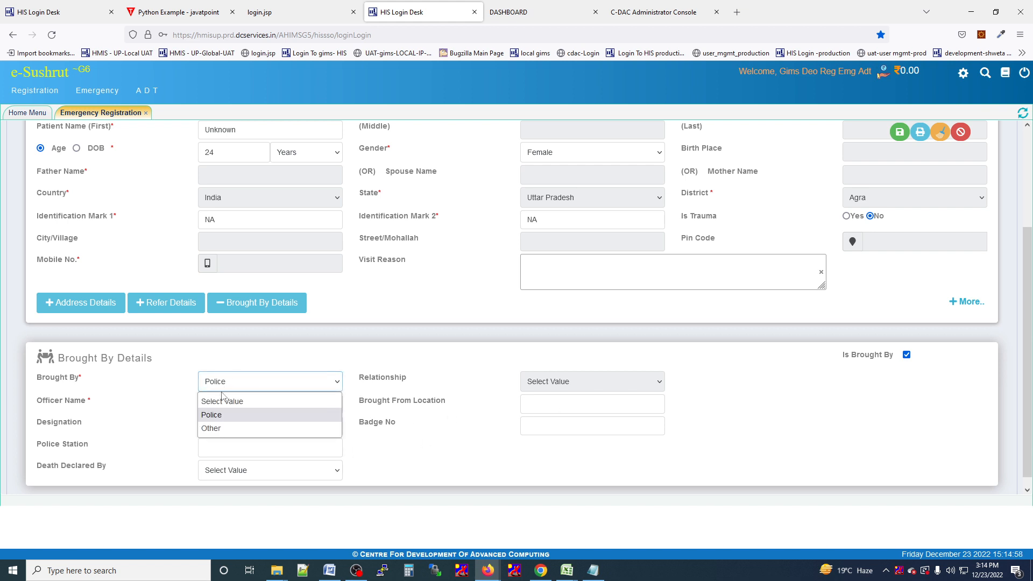
click(221, 426)
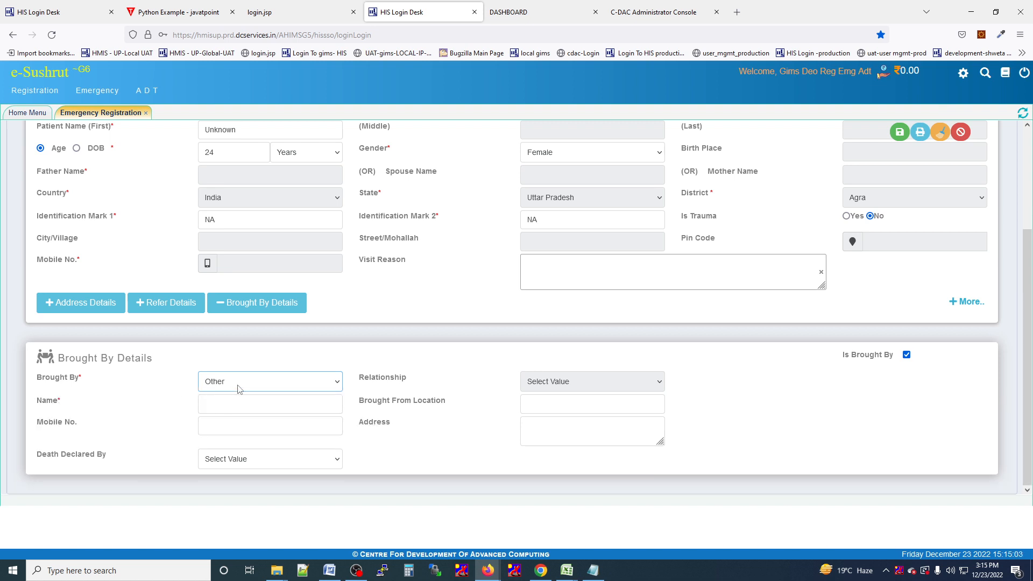
Enter 'VIP' as the bringer's name and pass through the remaining Brought By fields.
click(222, 415)
click(224, 407)
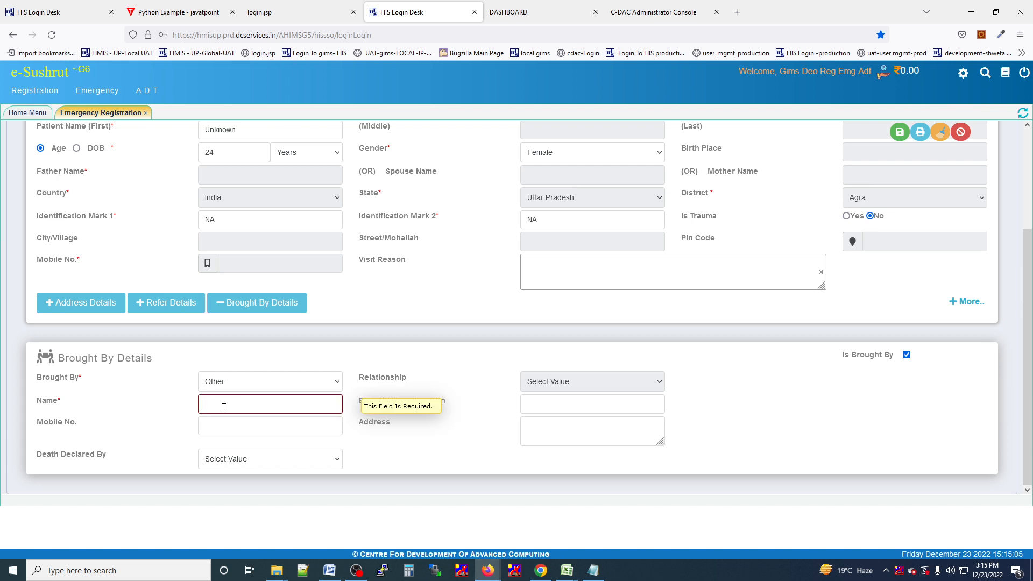
text(VIPIN)
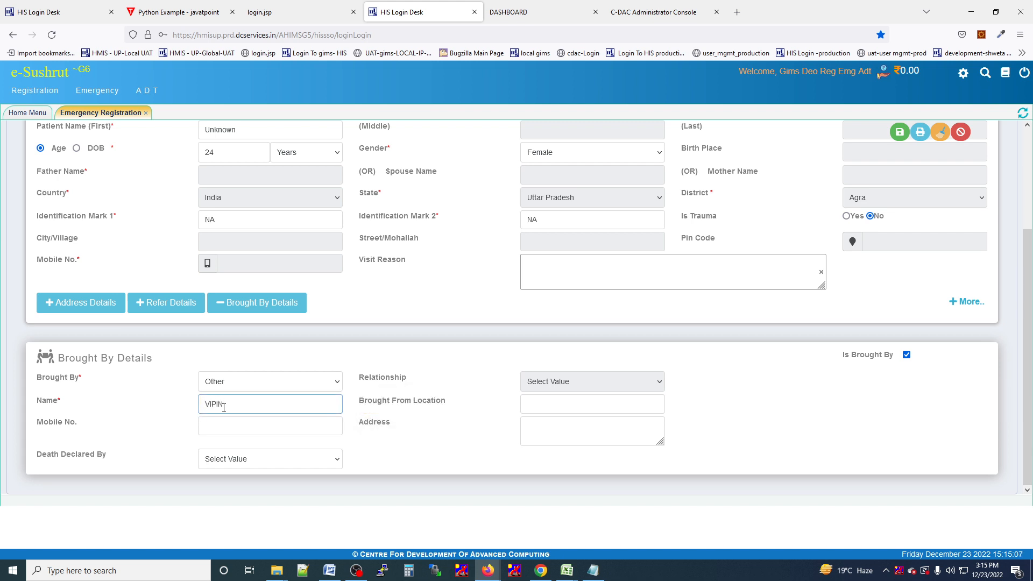
click(214, 426)
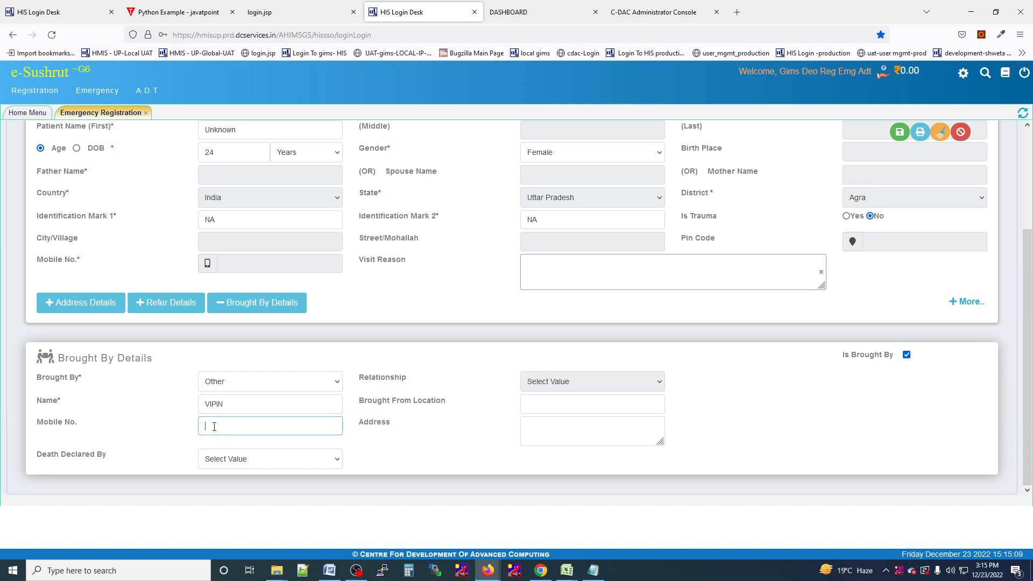
click(223, 462)
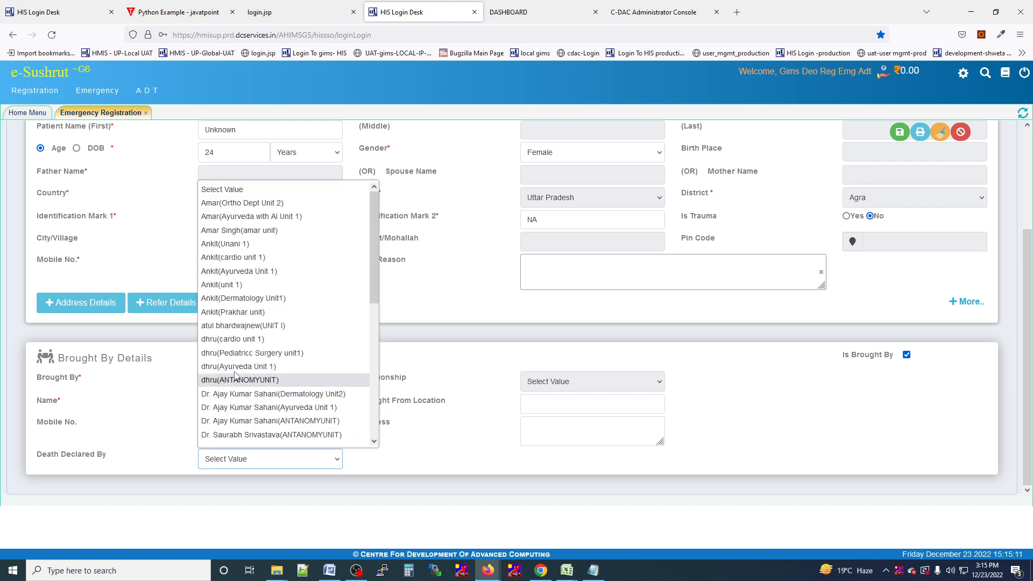
click(396, 470)
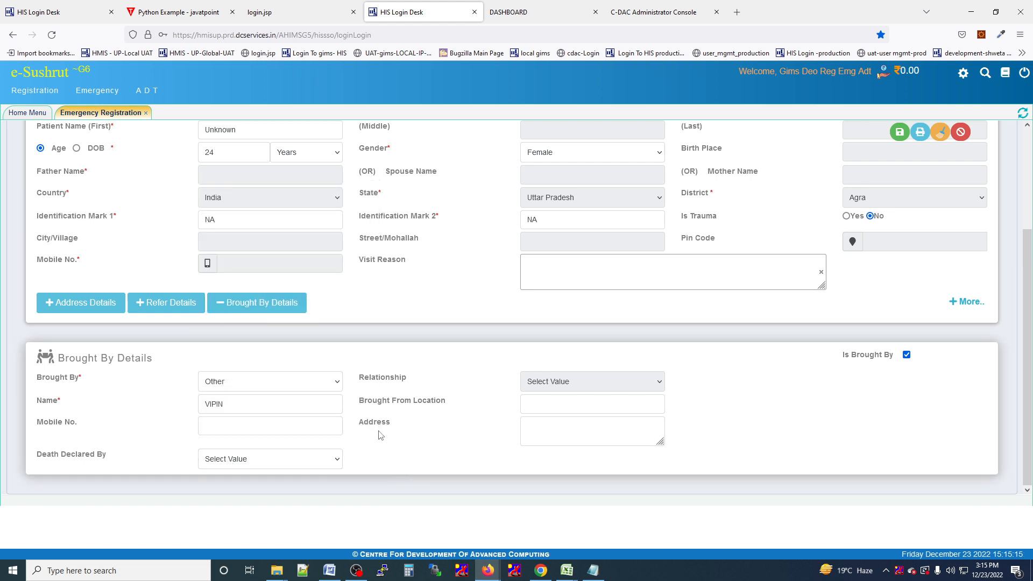
click(528, 425)
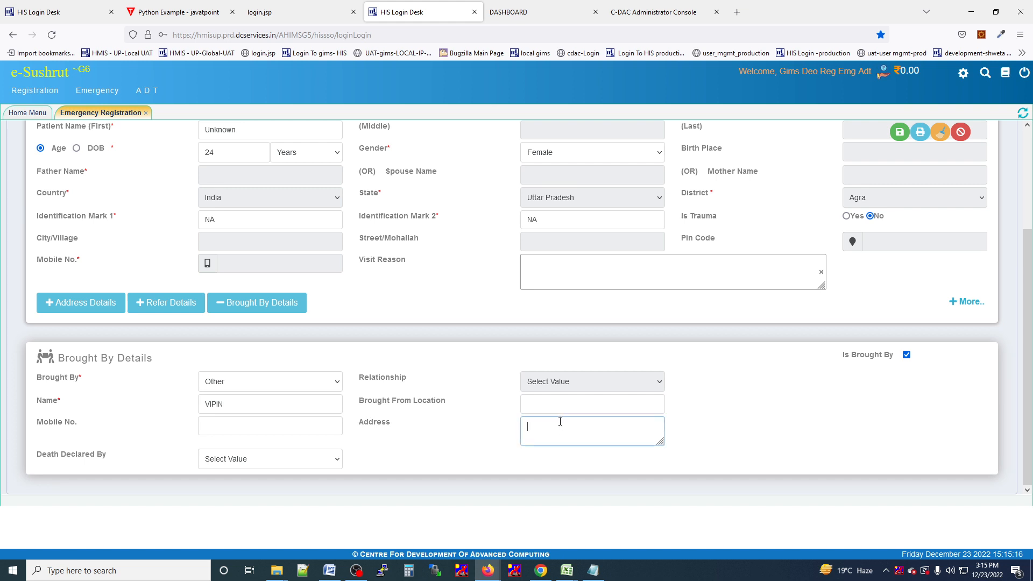
click(584, 397)
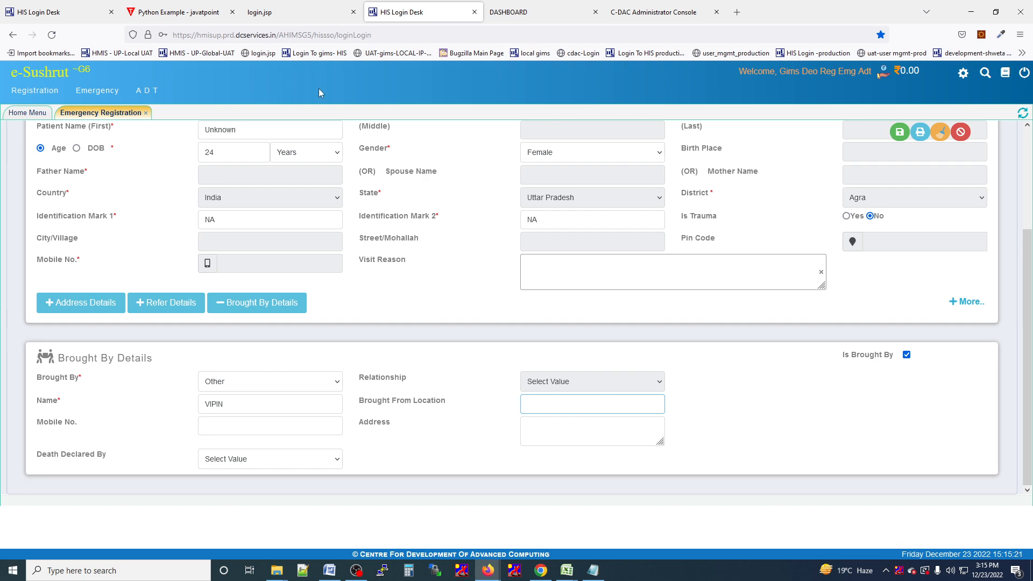
Save the unknown patient's registration, then mark the new form as Is Brought Dead.
click(904, 133)
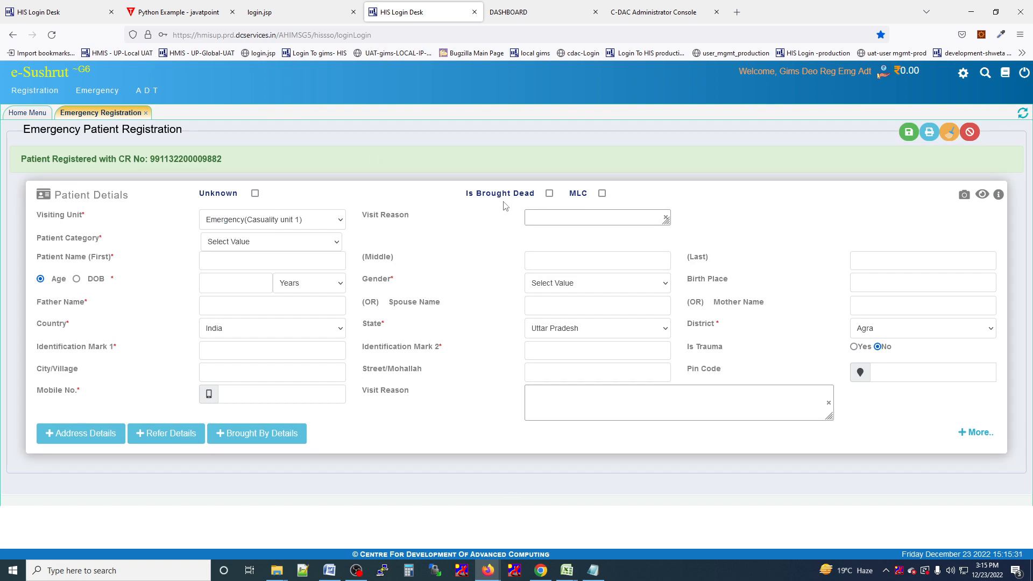
click(549, 193)
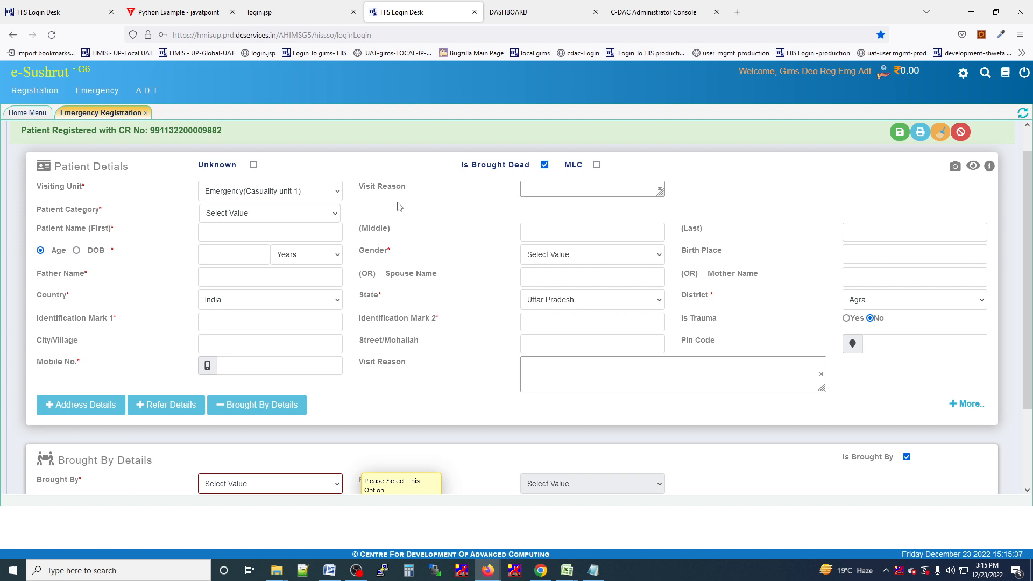
scroll(428, 387, down, 3)
scroll(366, 449, up, 4)
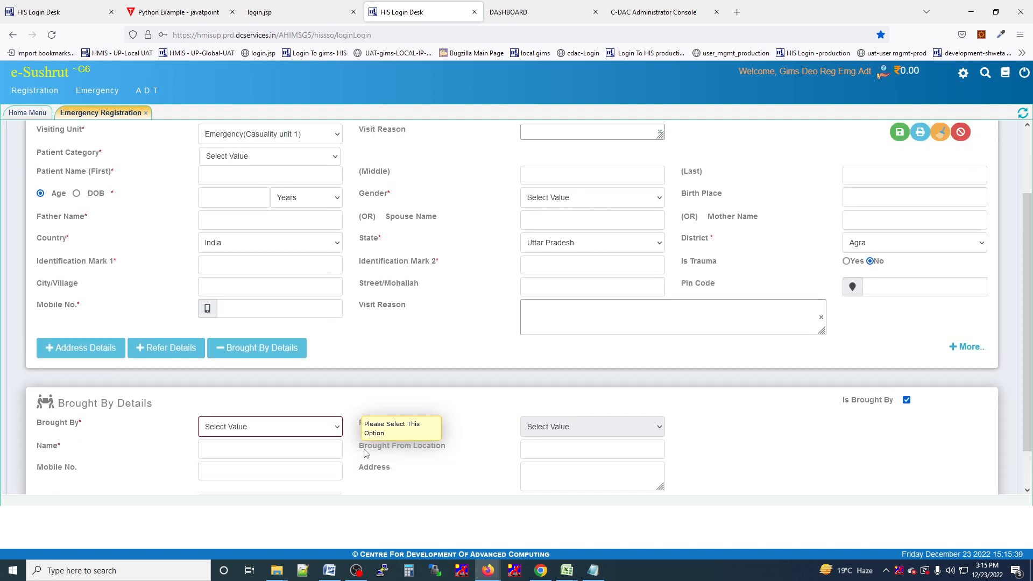
scroll(355, 496, down, 2)
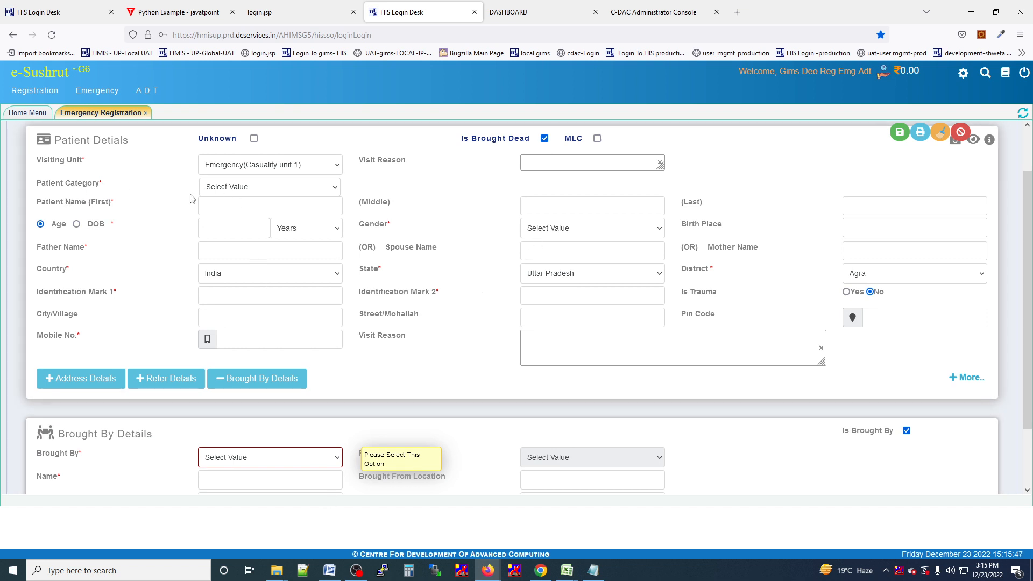
Set Patient Category to B P L, enter the patient's first name and age 25.
click(217, 188)
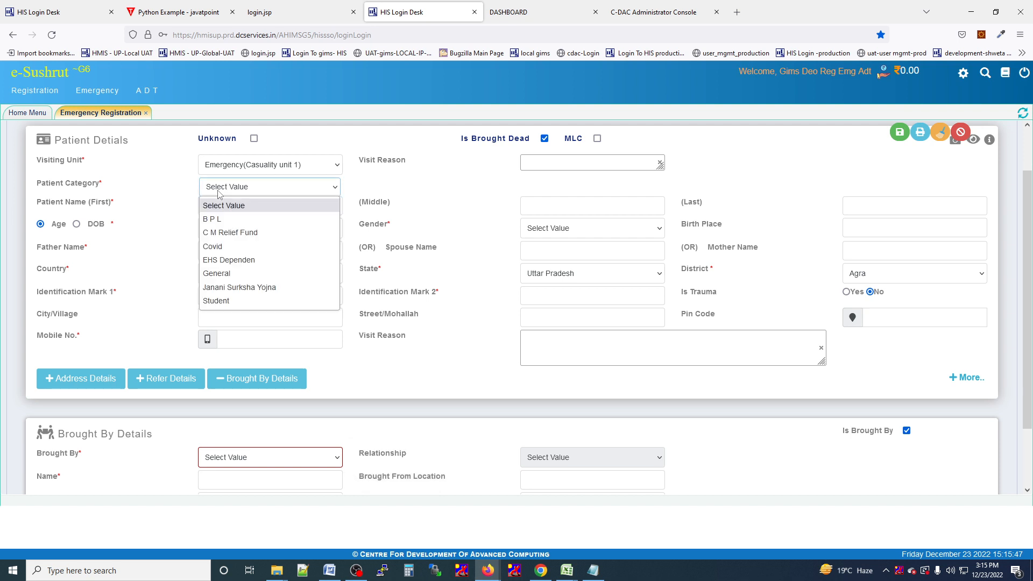
click(226, 219)
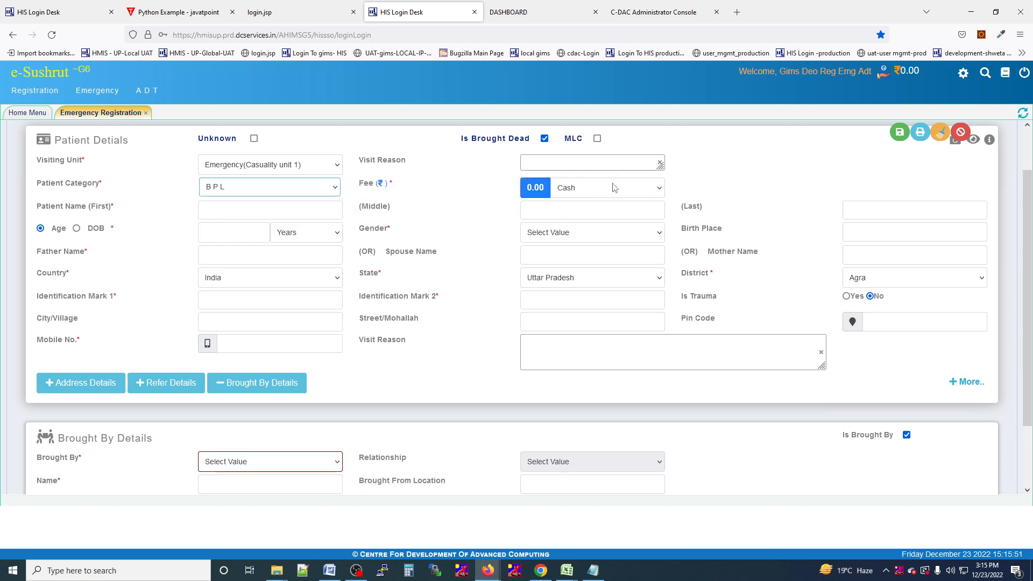
click(212, 212)
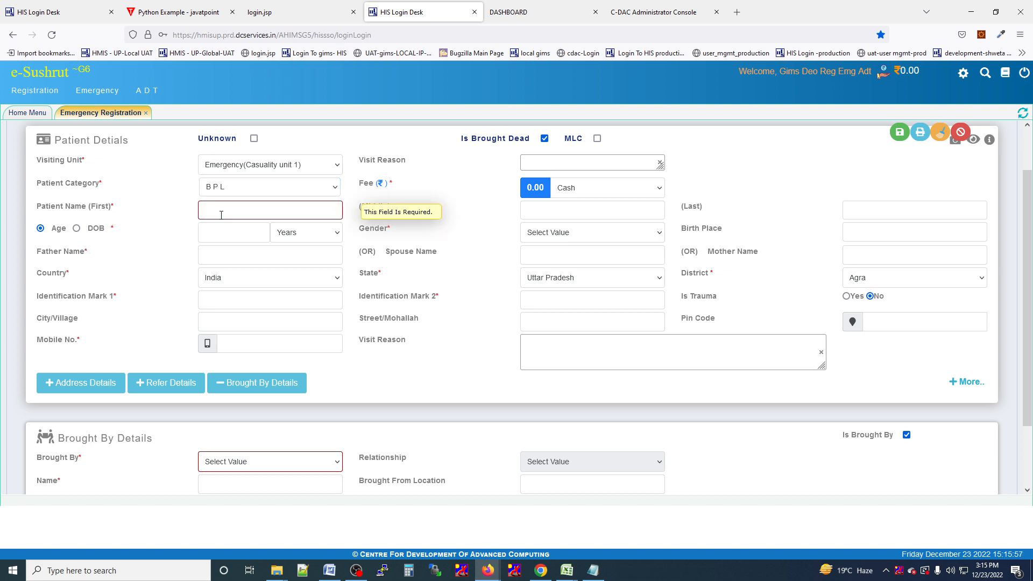
text(REENA)
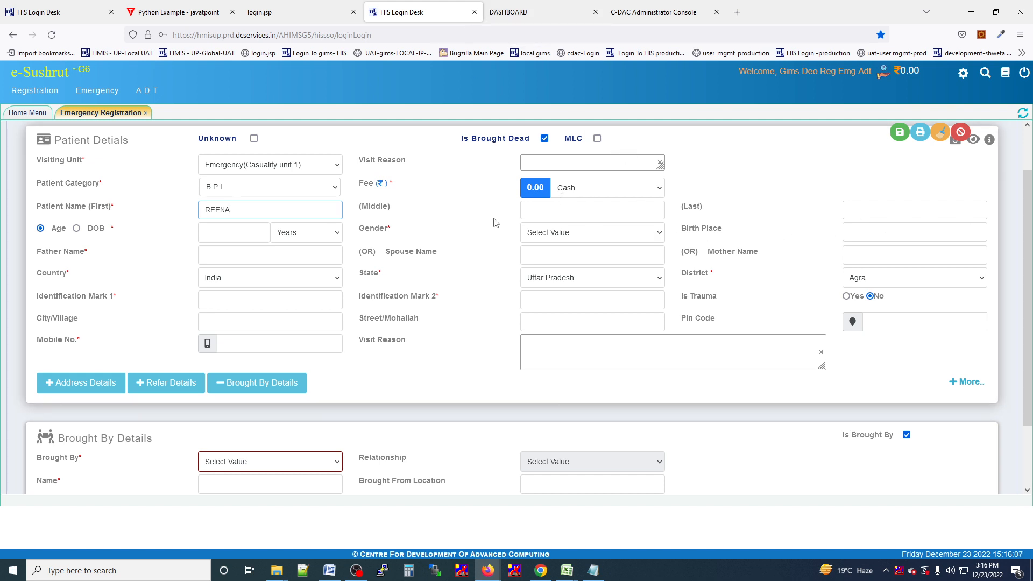
click(255, 231)
text(2)
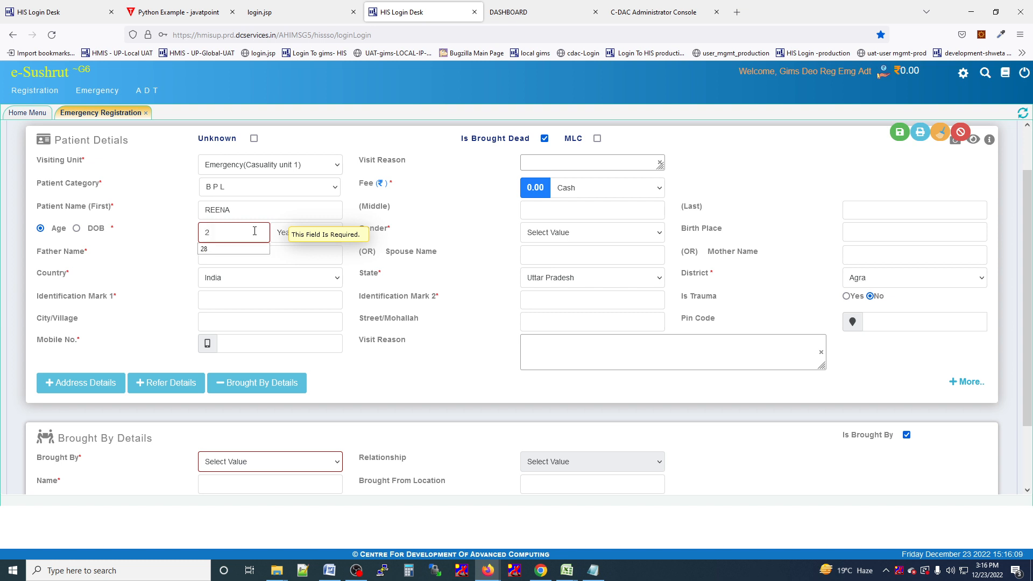
text(5)
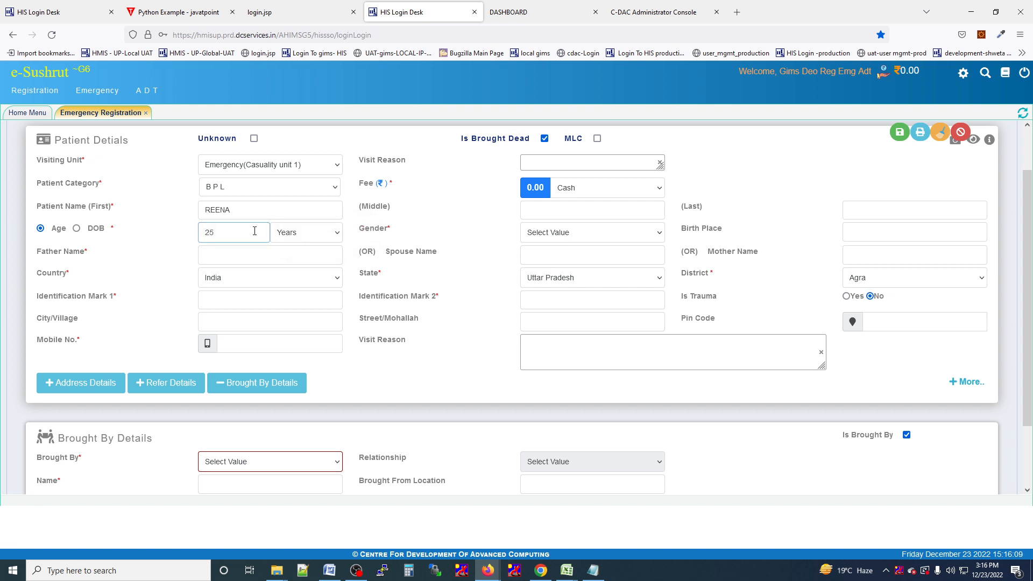
Set gender to Female, enter the father's name, NA for both identification marks, and the mobile number.
click(552, 233)
click(550, 263)
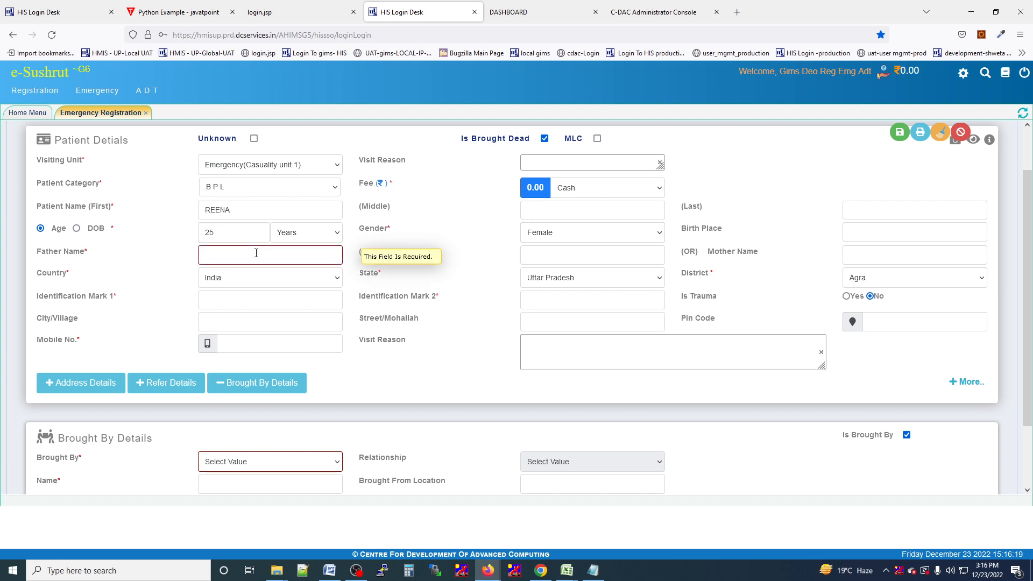
text(OHIT)
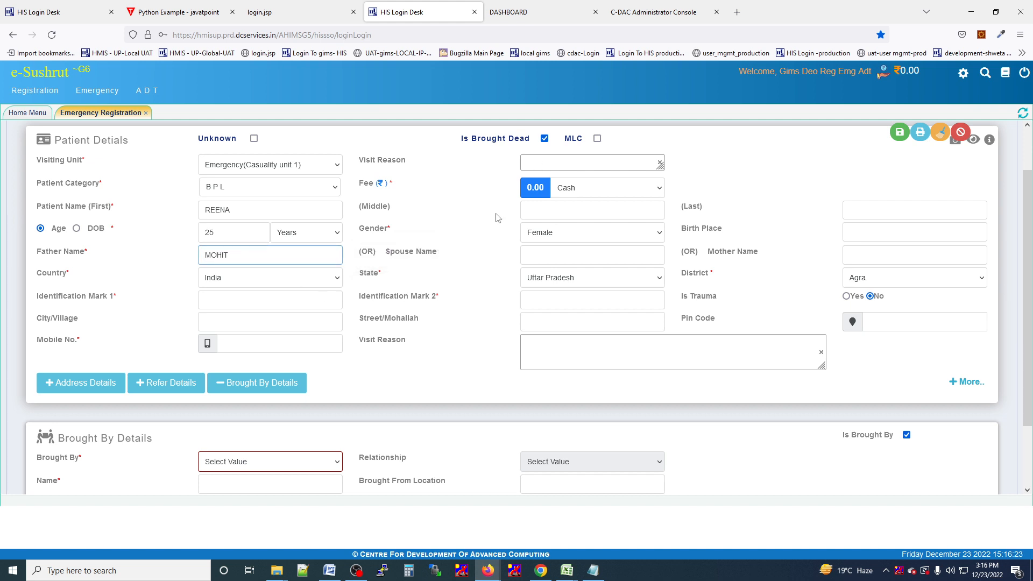
click(461, 277)
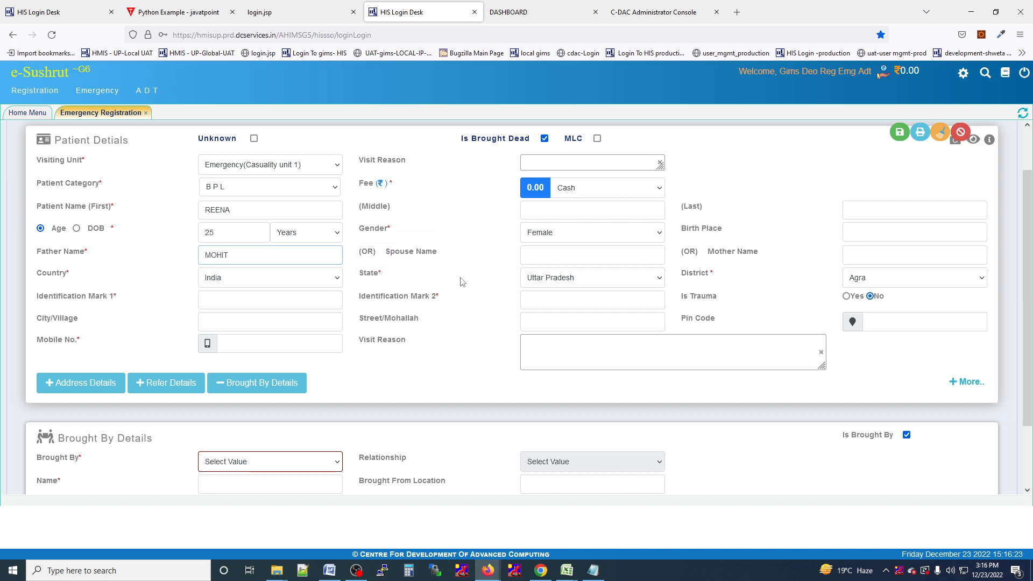
click(256, 297)
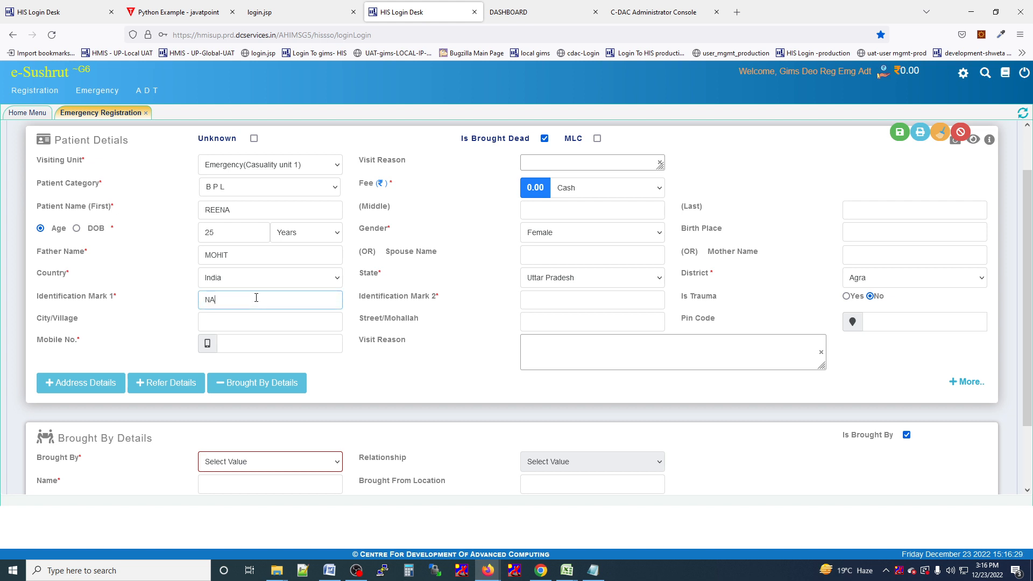
click(571, 300)
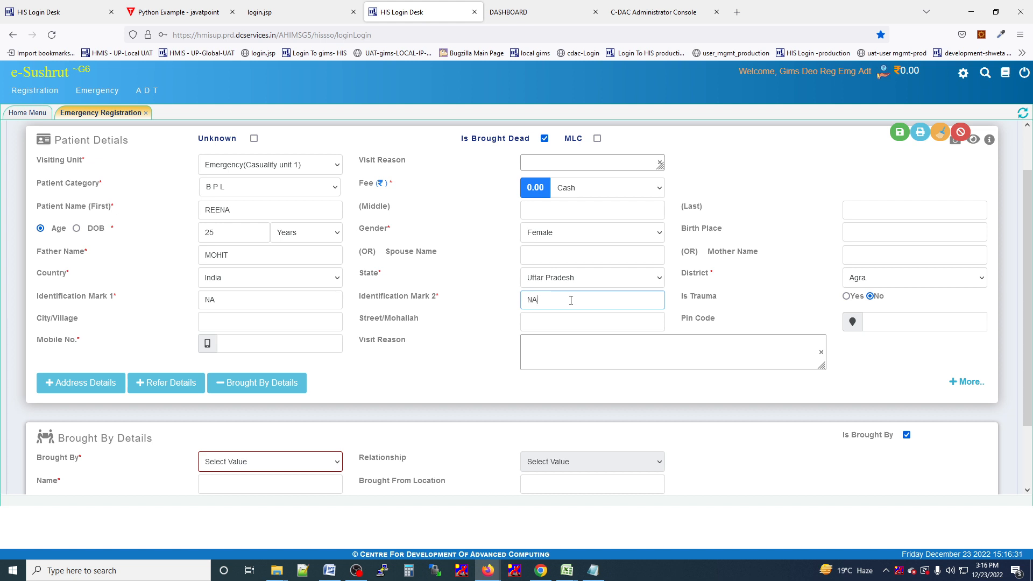
scroll(635, 322, down, 1)
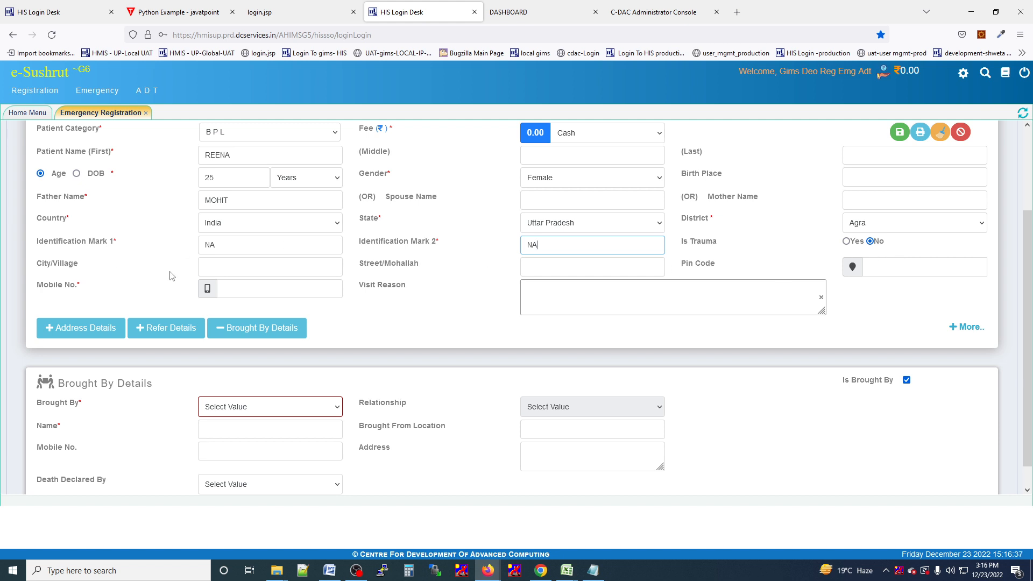
click(214, 273)
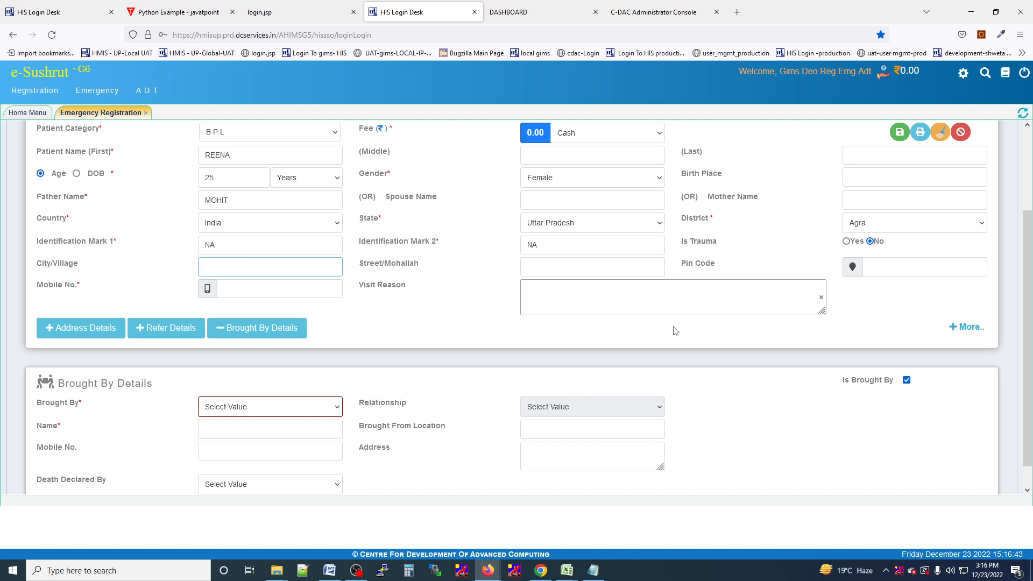
click(256, 288)
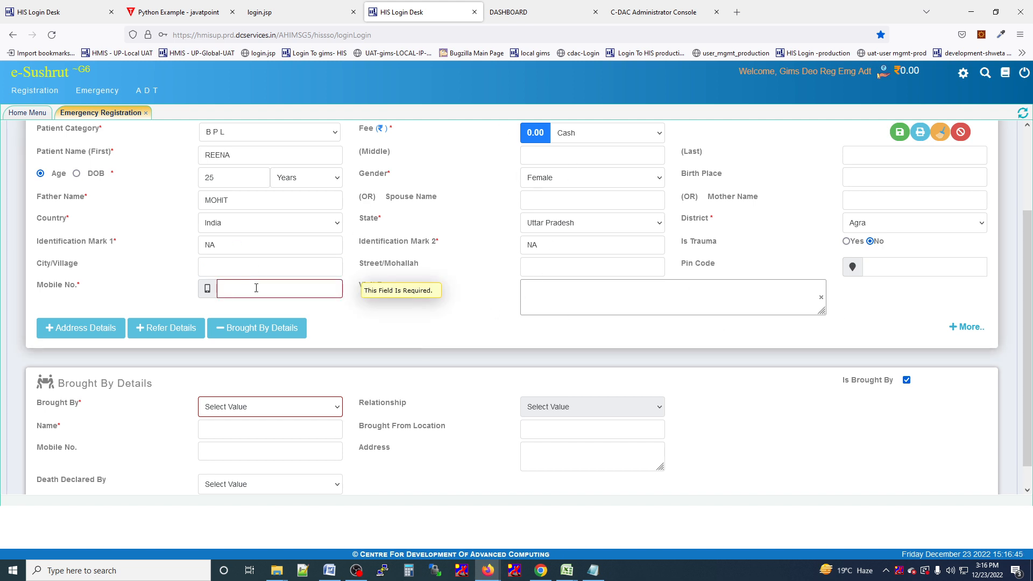
scroll(427, 293, up, 2)
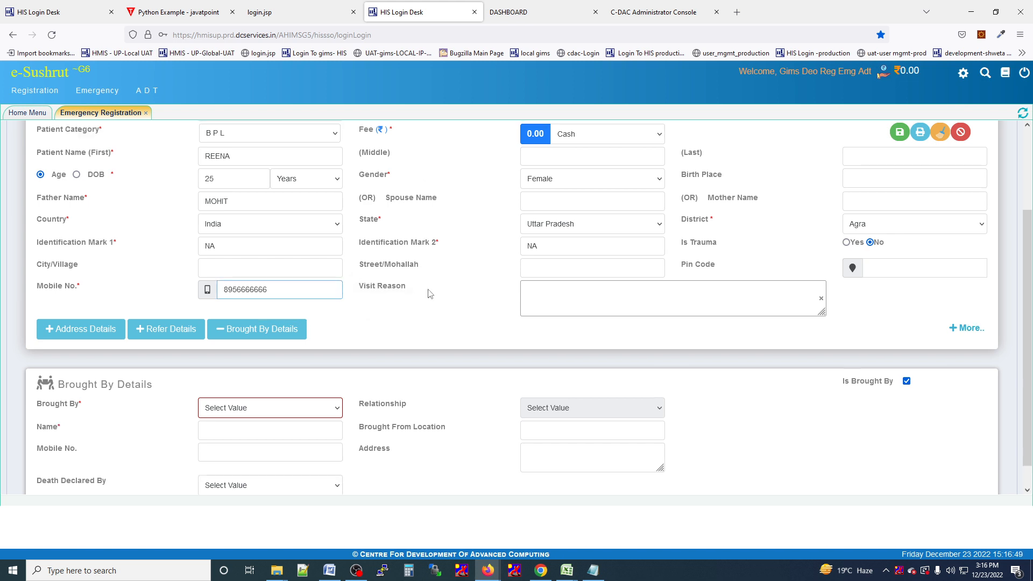
Set the visit reason to Emergency, searching with EMER.
click(556, 212)
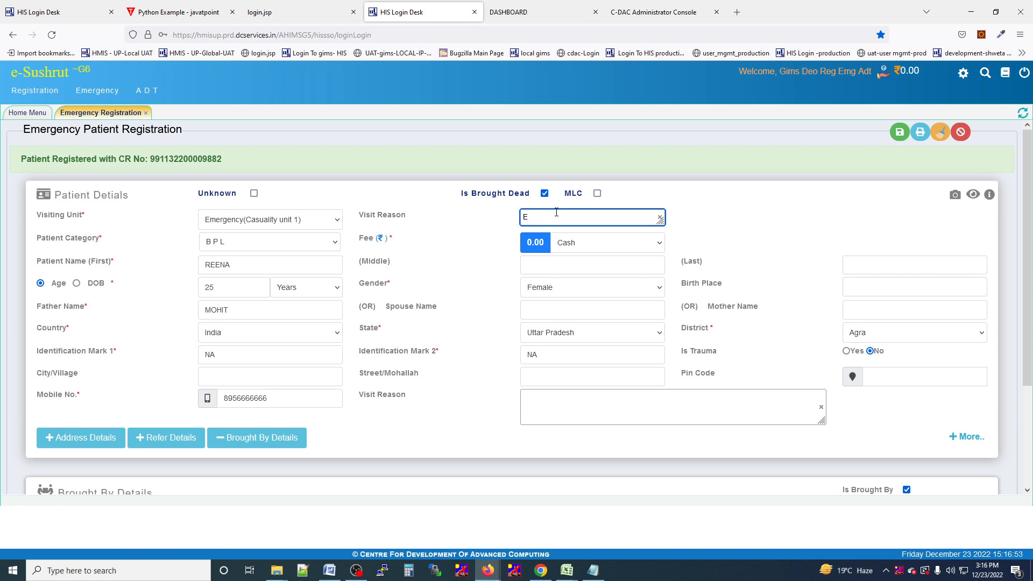
text(EMER)
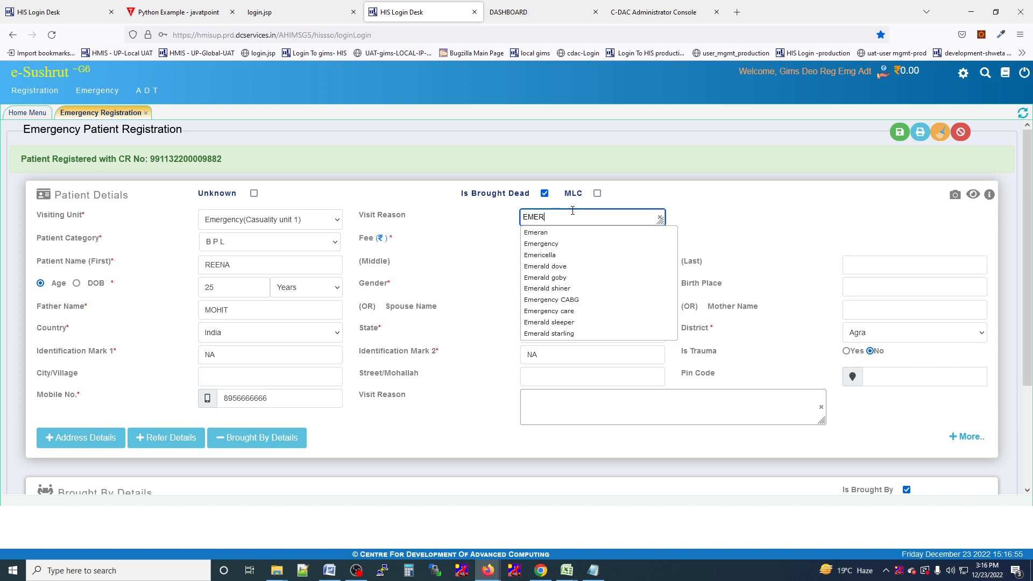
click(571, 245)
scroll(571, 248, down, 3)
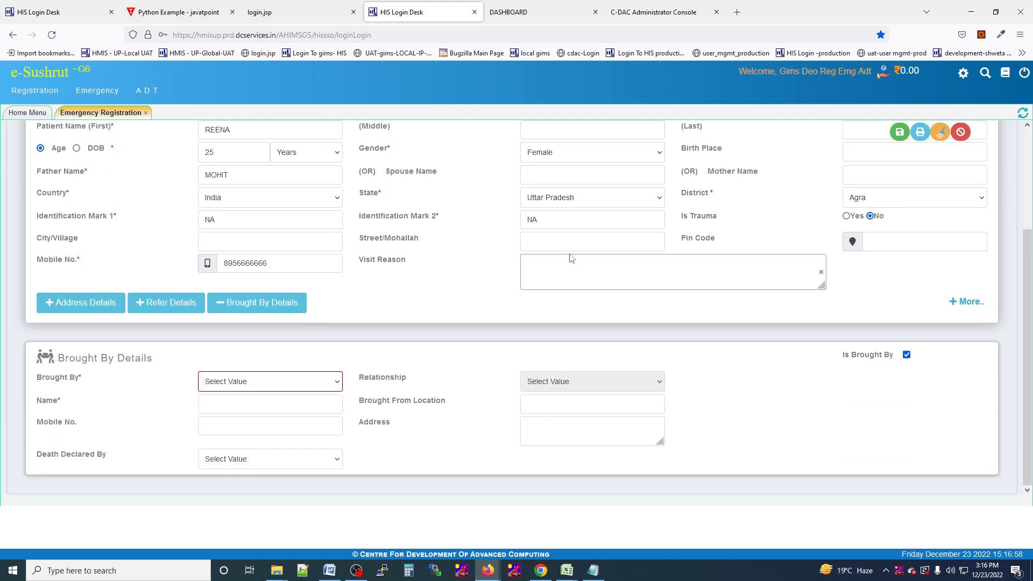
Record Police as the bringer, the officer's name, and the Dermatology Unit2 doctor as death declarer.
click(242, 382)
click(226, 415)
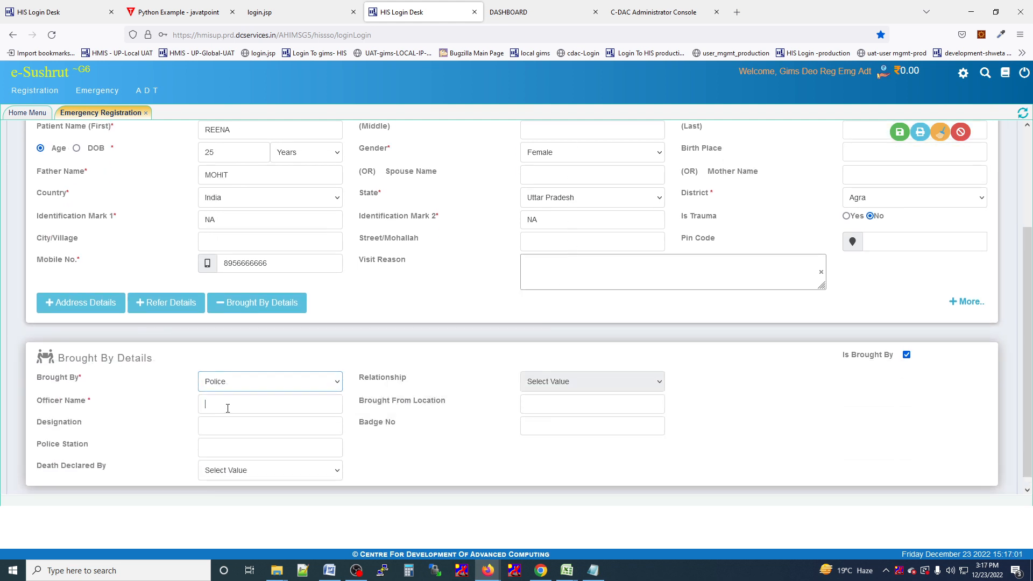
click(228, 403)
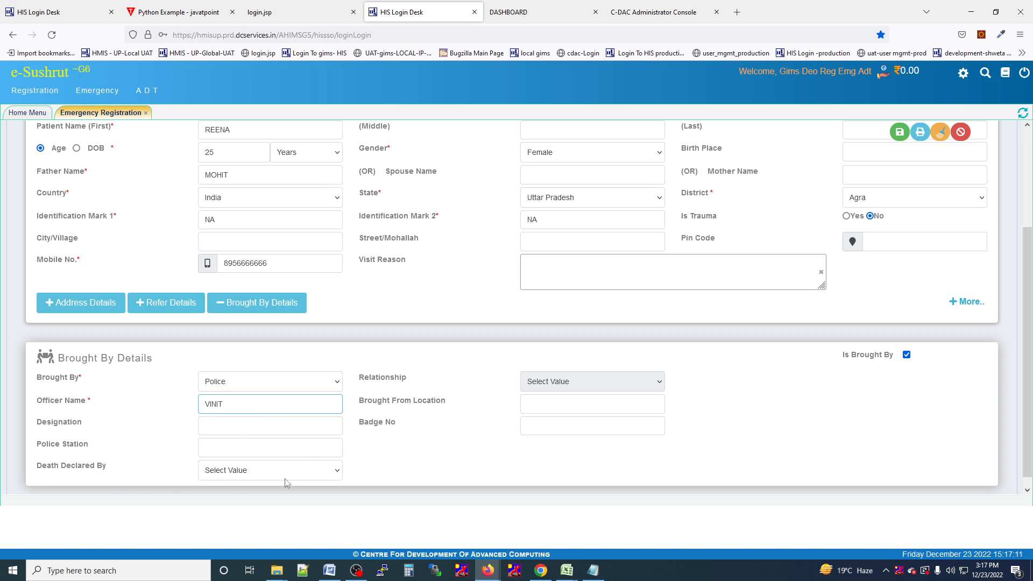
click(299, 477)
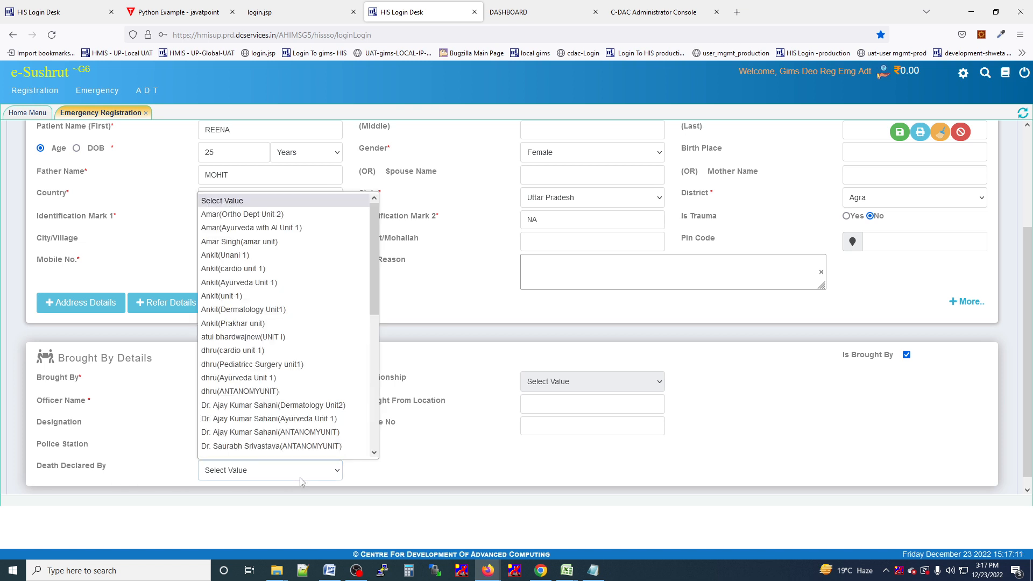
click(231, 405)
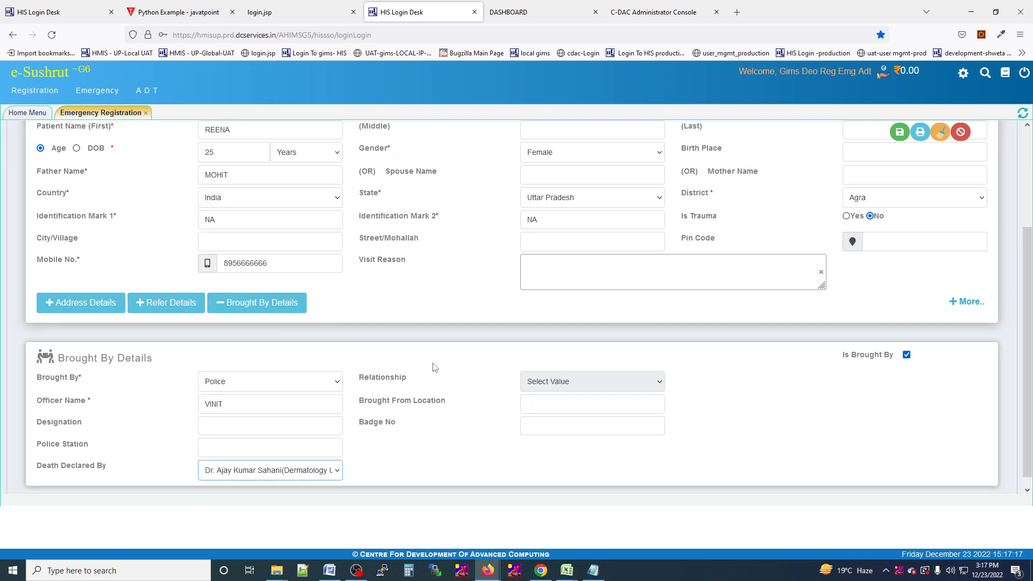
scroll(326, 384, up, 2)
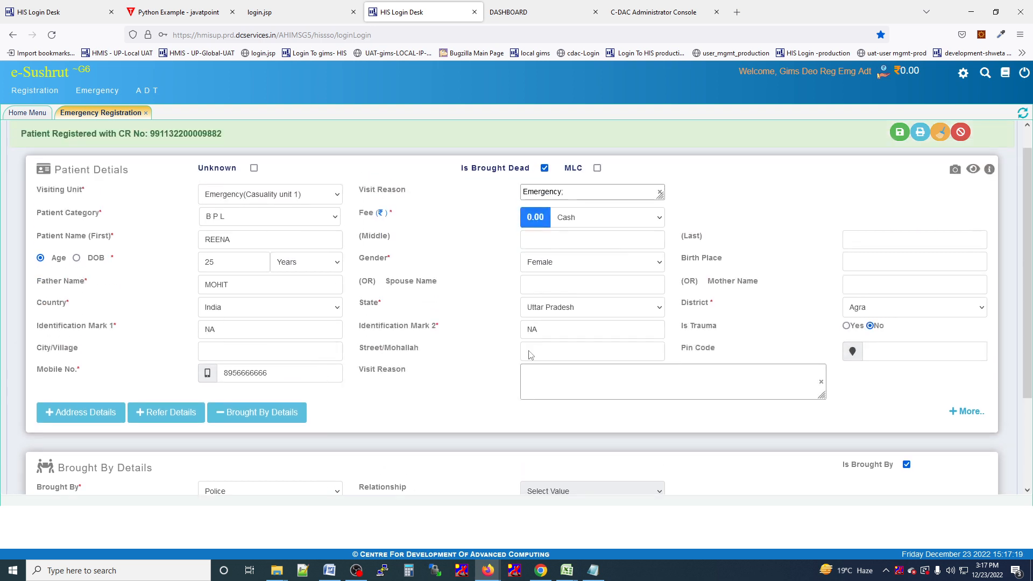
Save the brought-dead registration and close the issued OPD card popup.
click(899, 133)
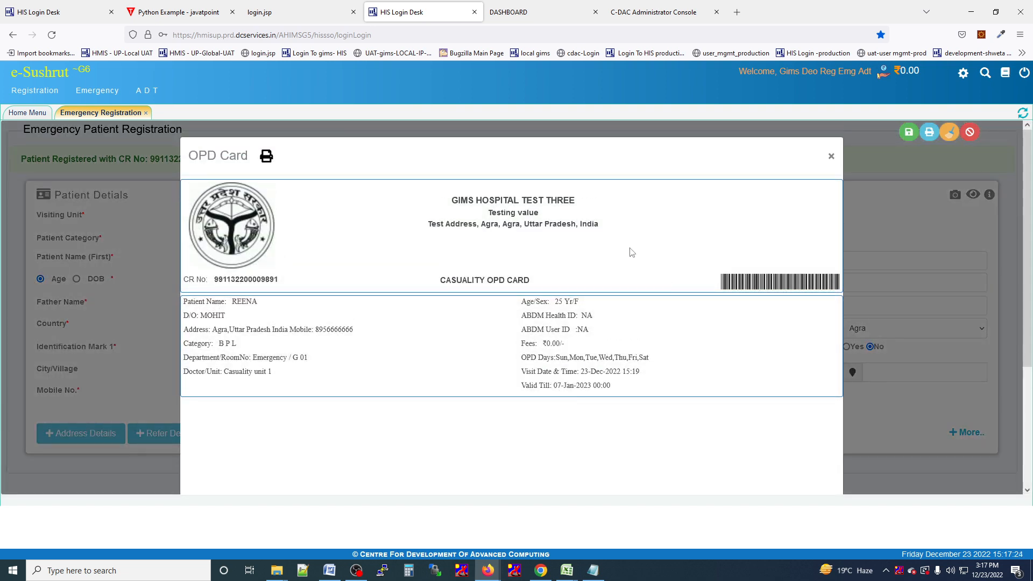
click(615, 526)
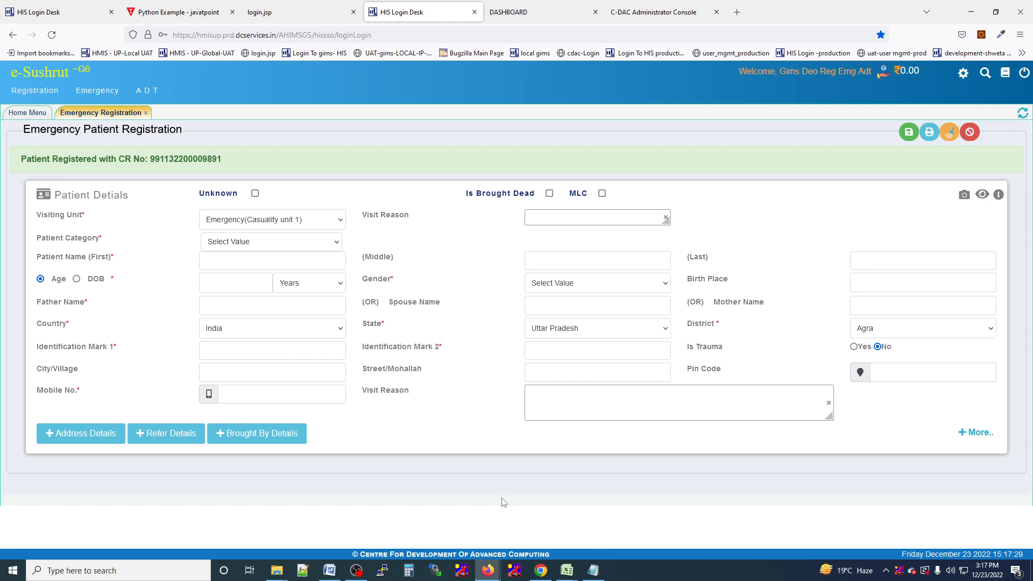
Tick MLC, choose General category, pick Emergency as visit reason via EMER, and enter the first name.
click(602, 193)
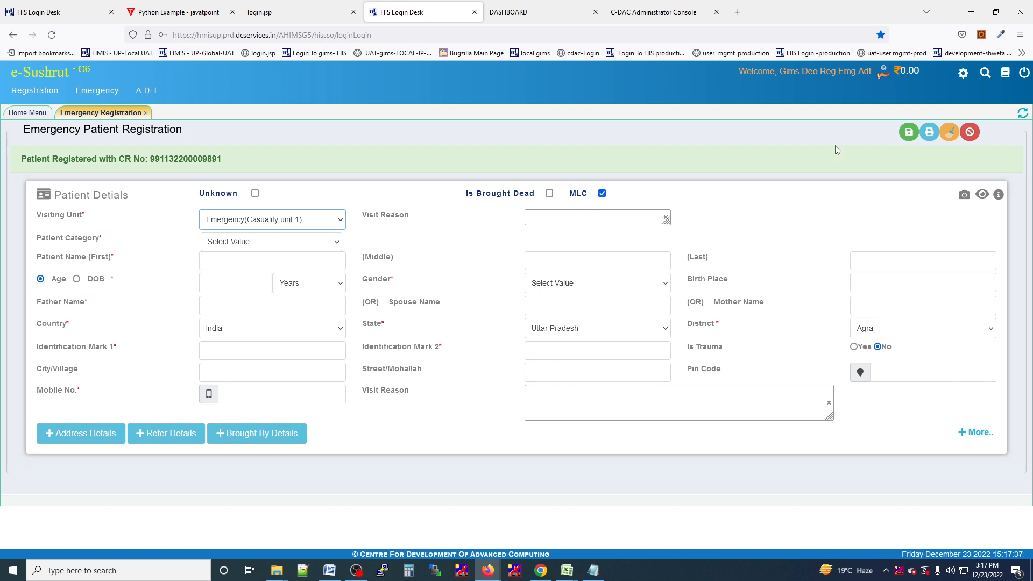
click(219, 245)
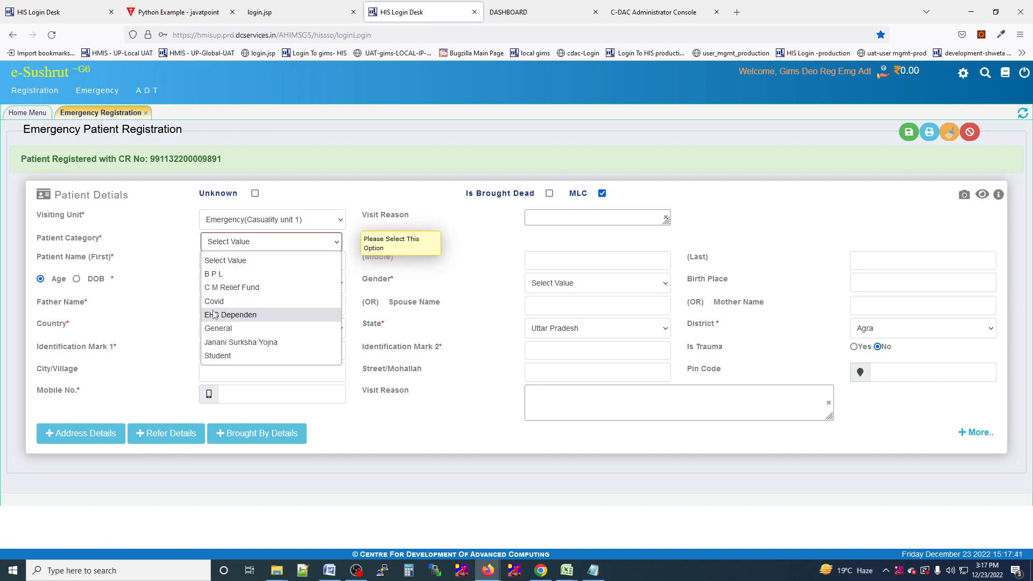
click(218, 330)
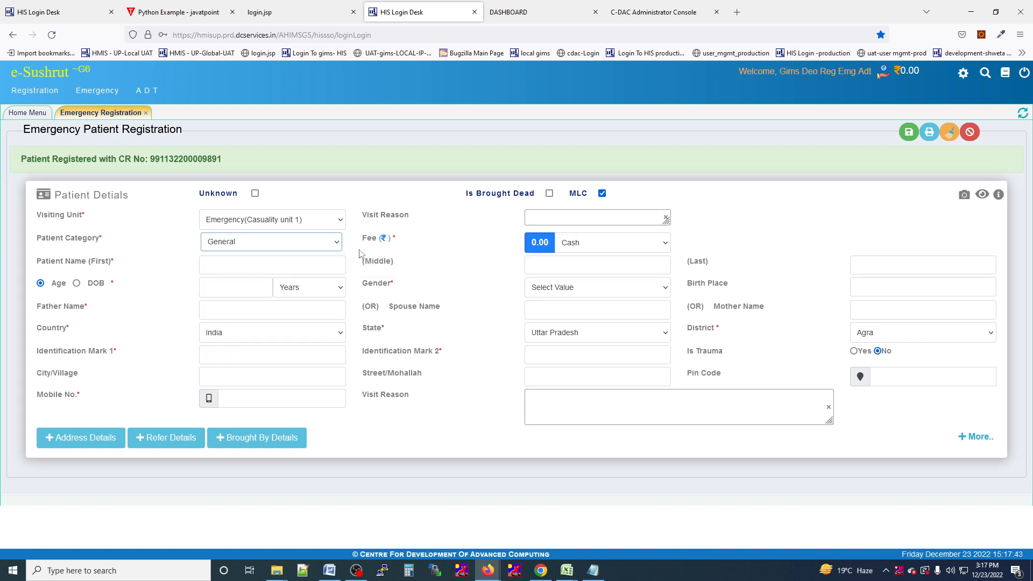
click(559, 221)
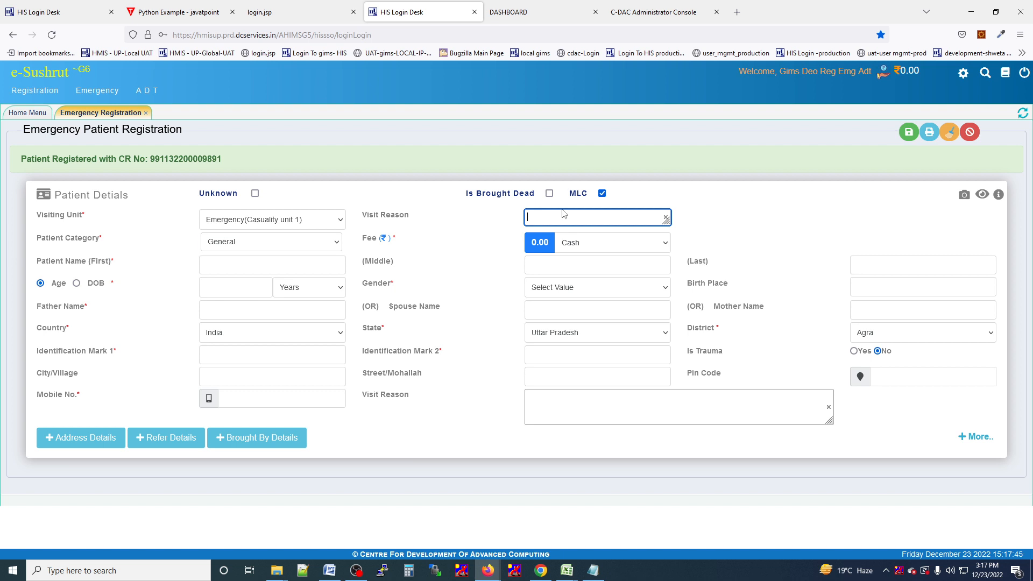
text(EMER)
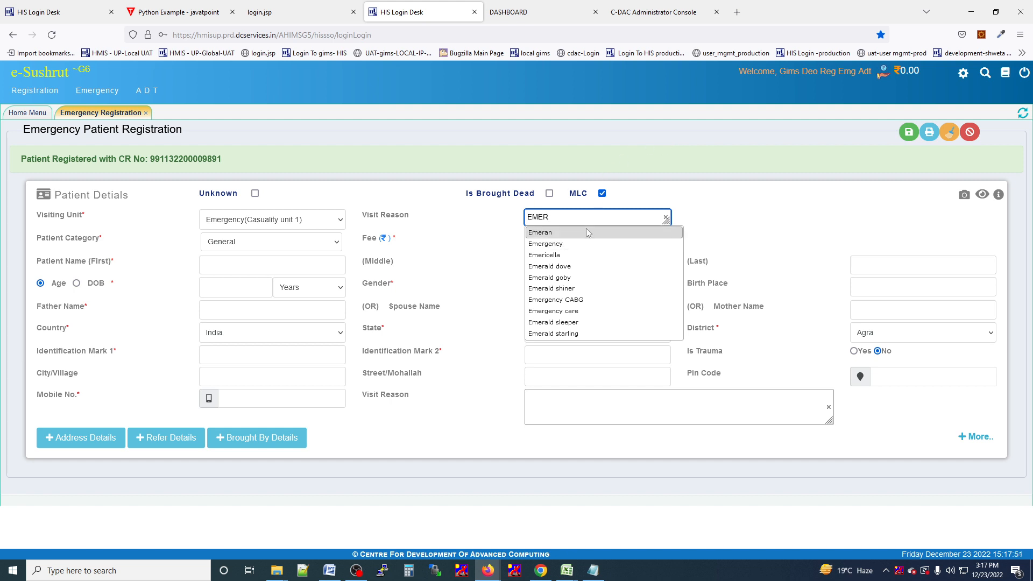
click(579, 244)
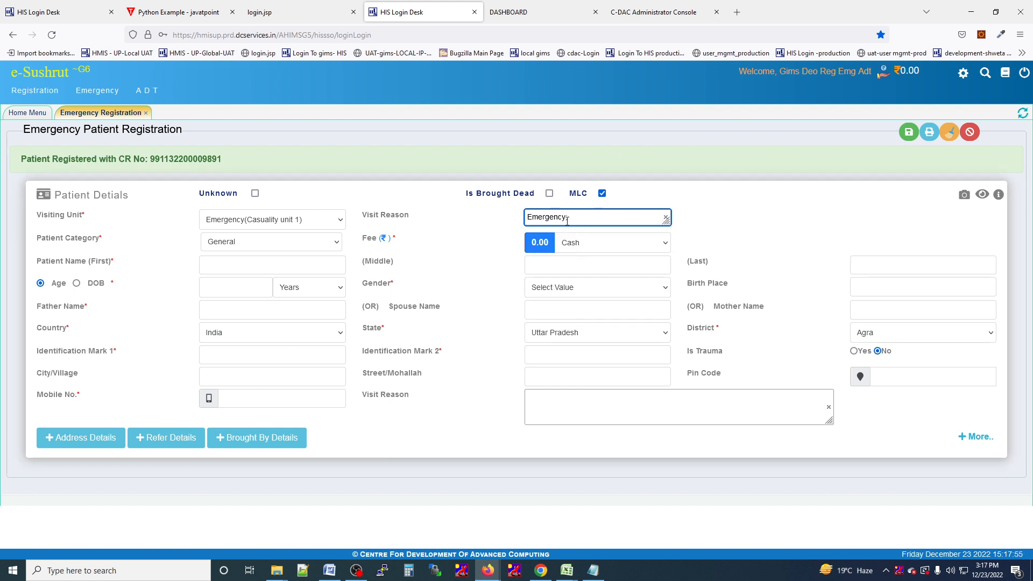
click(240, 269)
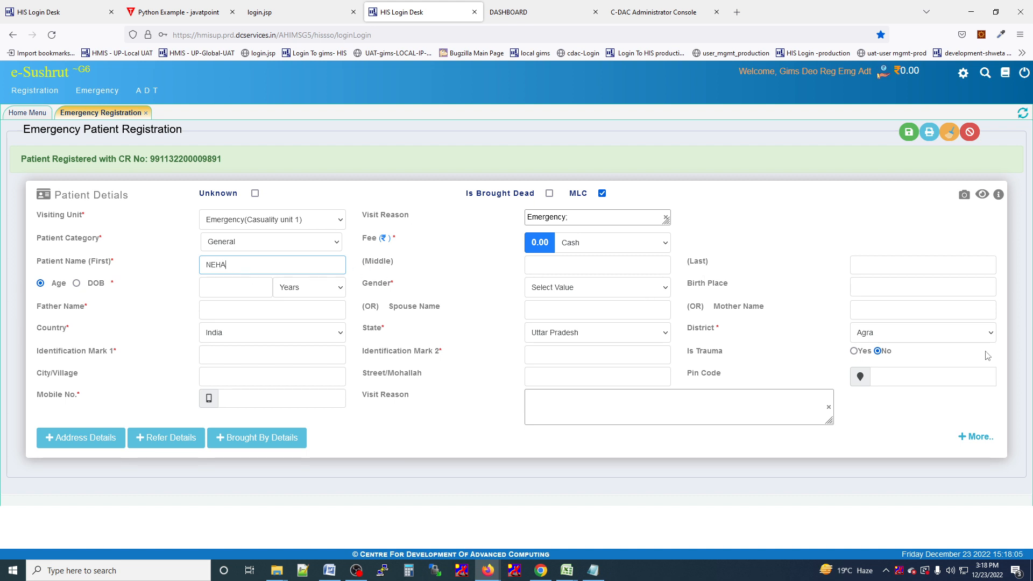
Enter age 24, set gender to Female, and fill in the spouse's name.
click(219, 294)
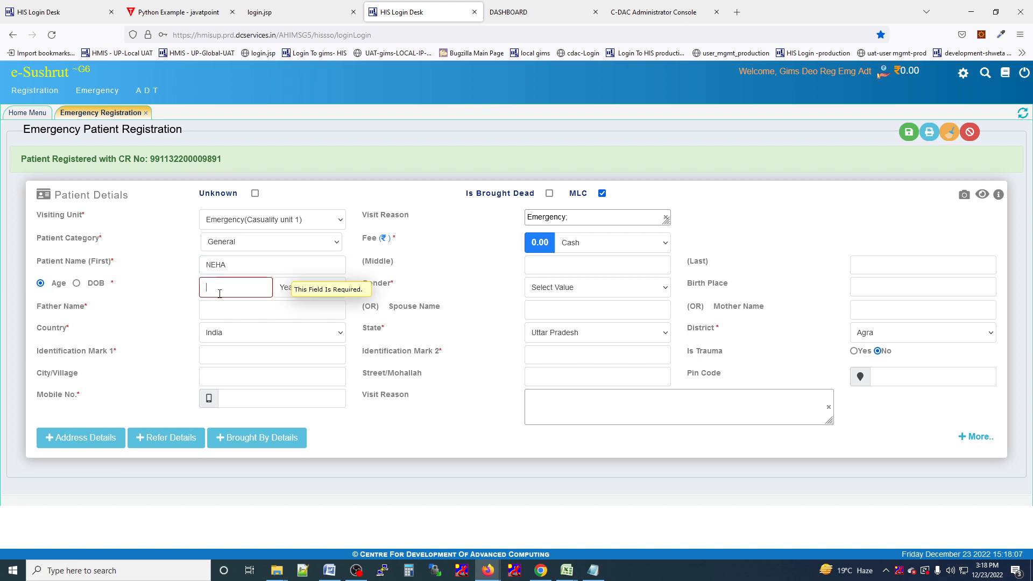
text(24)
click(576, 288)
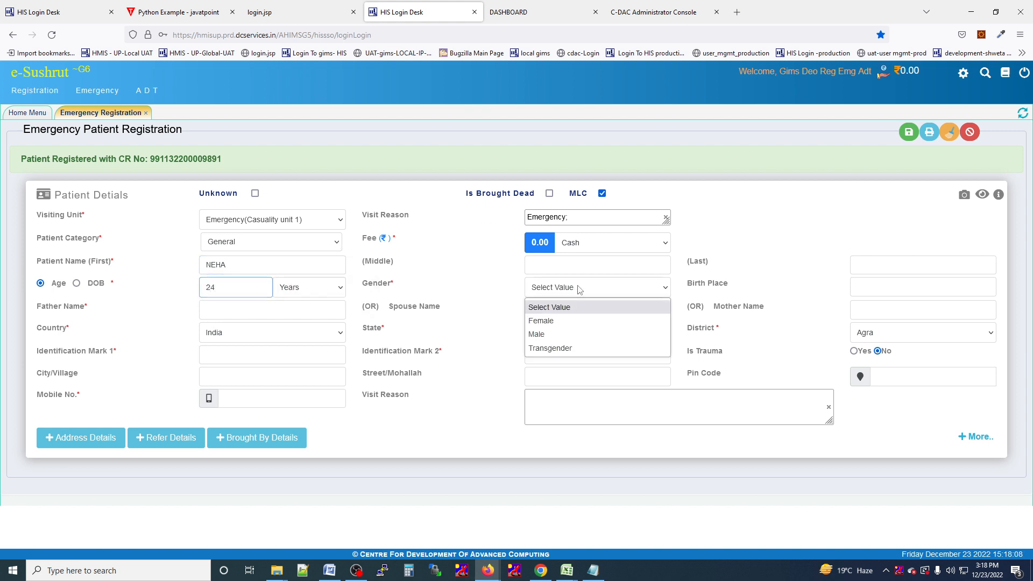
click(574, 322)
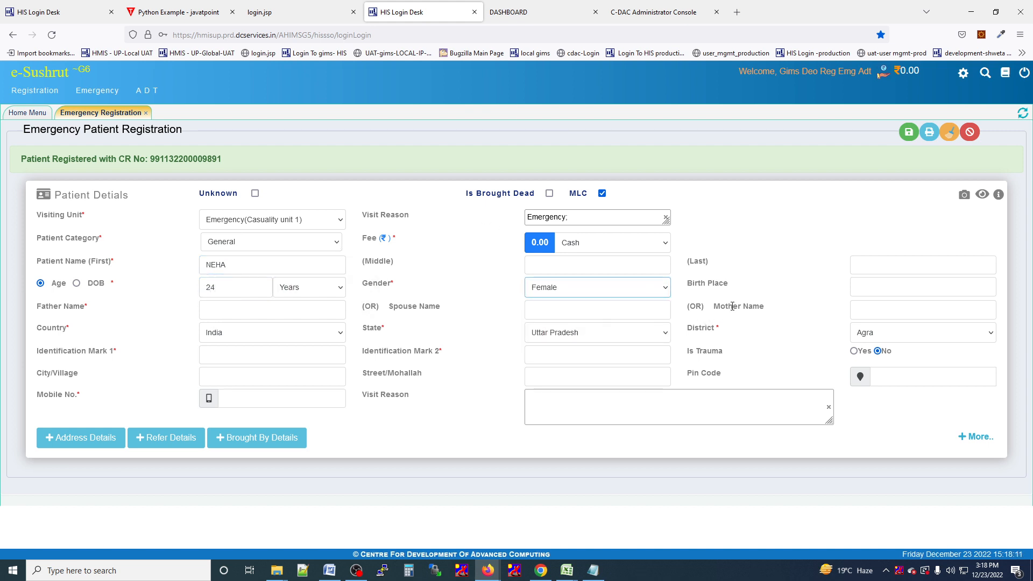
click(219, 312)
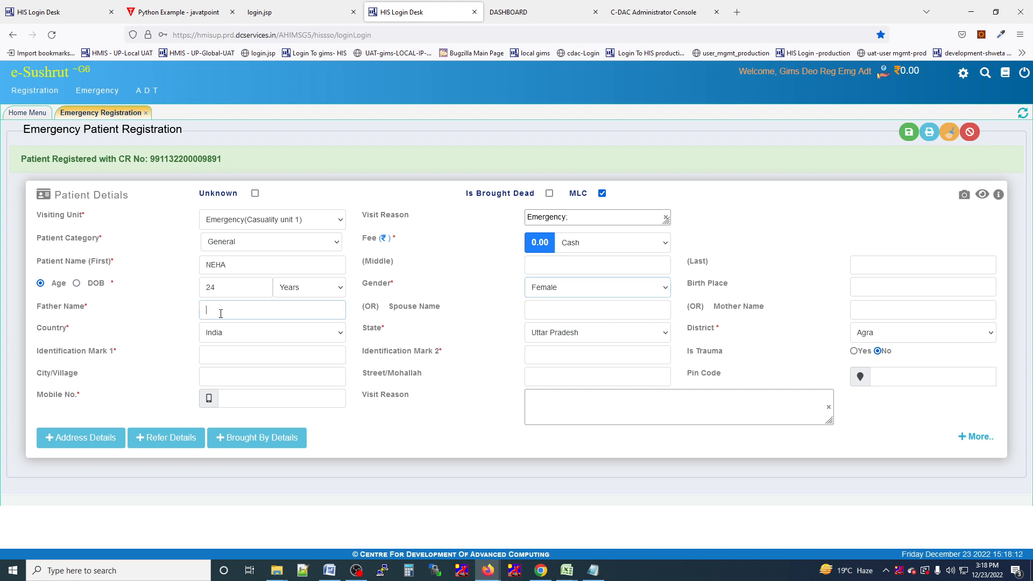
click(539, 315)
text(MOHAN)
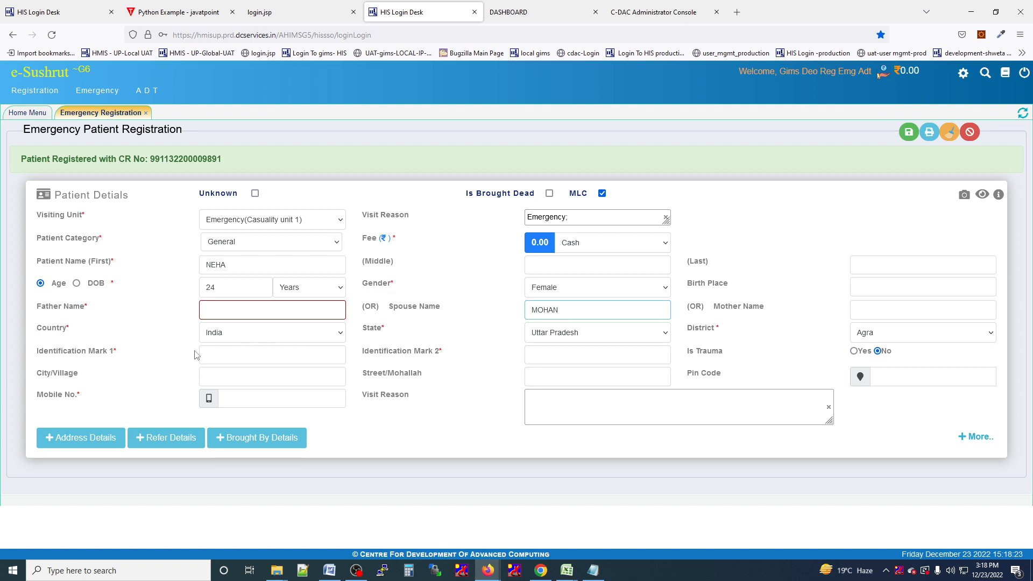
Enter NA in both identification marks, add the mobile number, and expand Address Details.
click(232, 350)
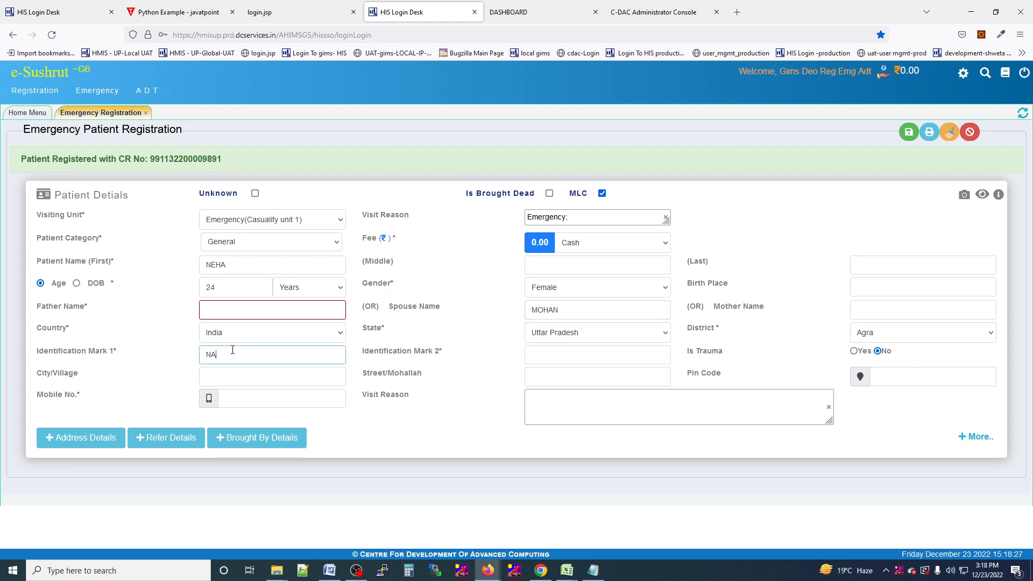
click(542, 360)
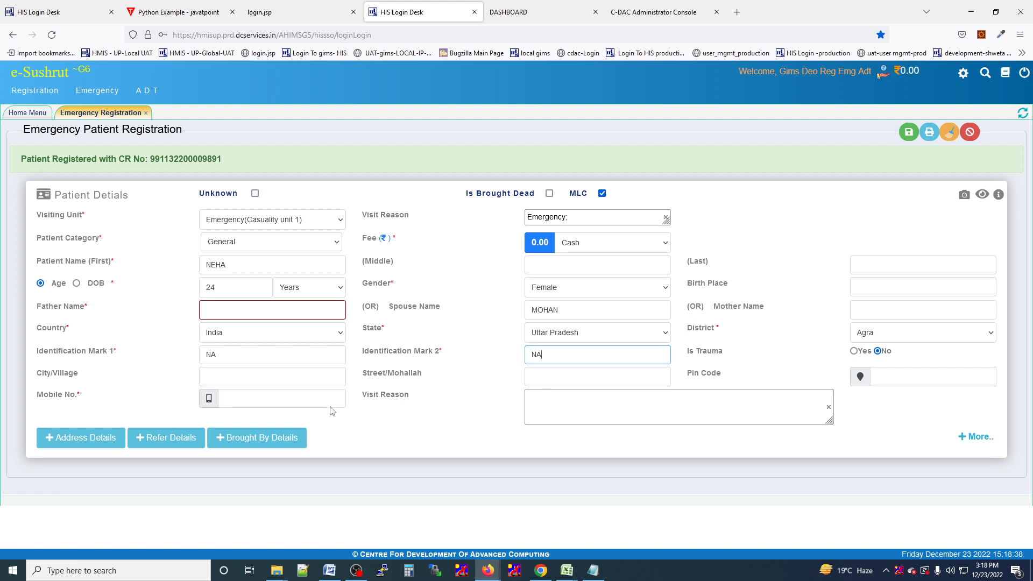
click(316, 402)
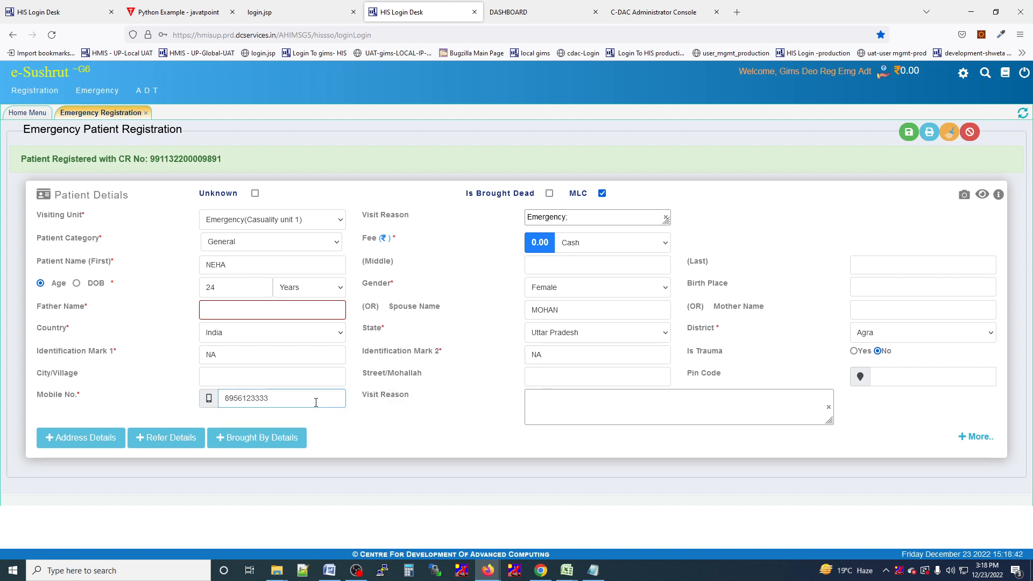
click(62, 447)
Review and collapse the Address, Refer and Brought By sections, then save the MLC registration.
scroll(56, 450, down, 3)
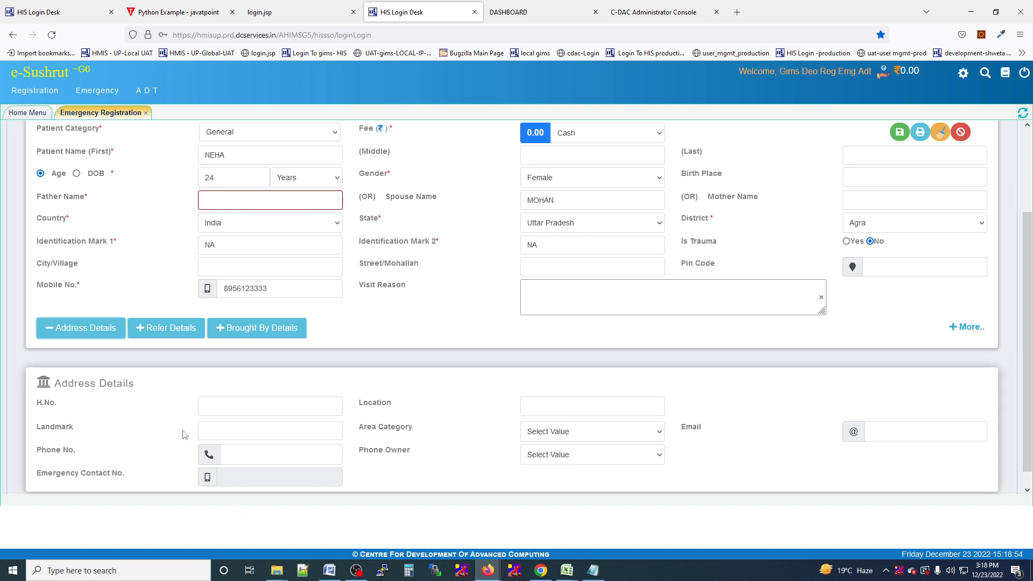
click(144, 333)
scroll(183, 463, down, 2)
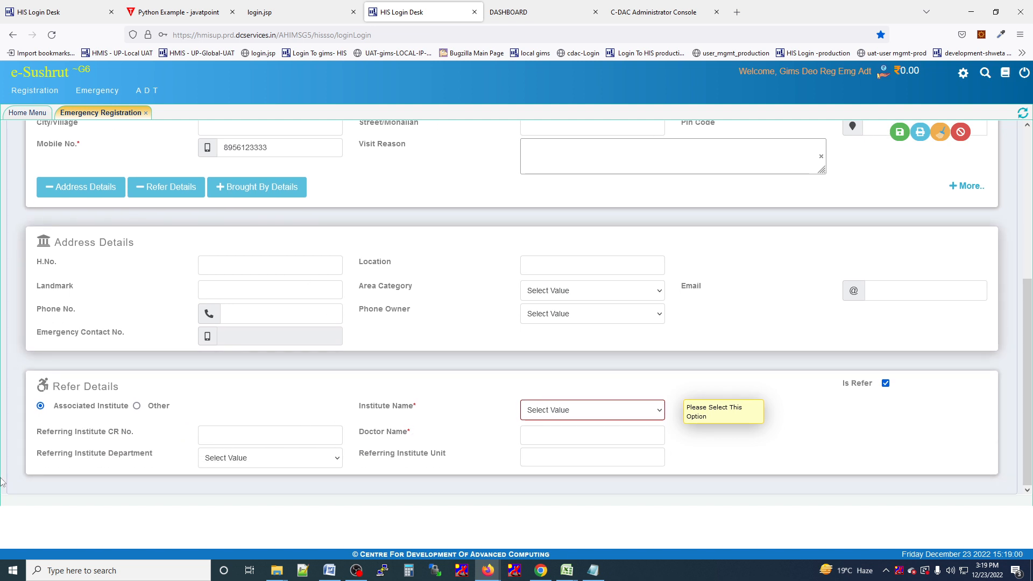
click(252, 190)
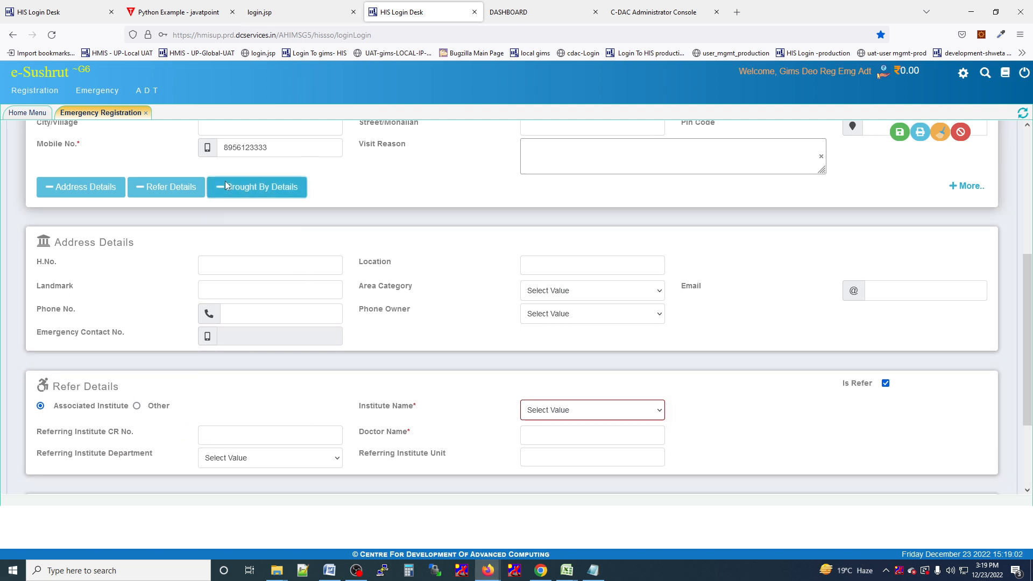
scroll(221, 354, down, 3)
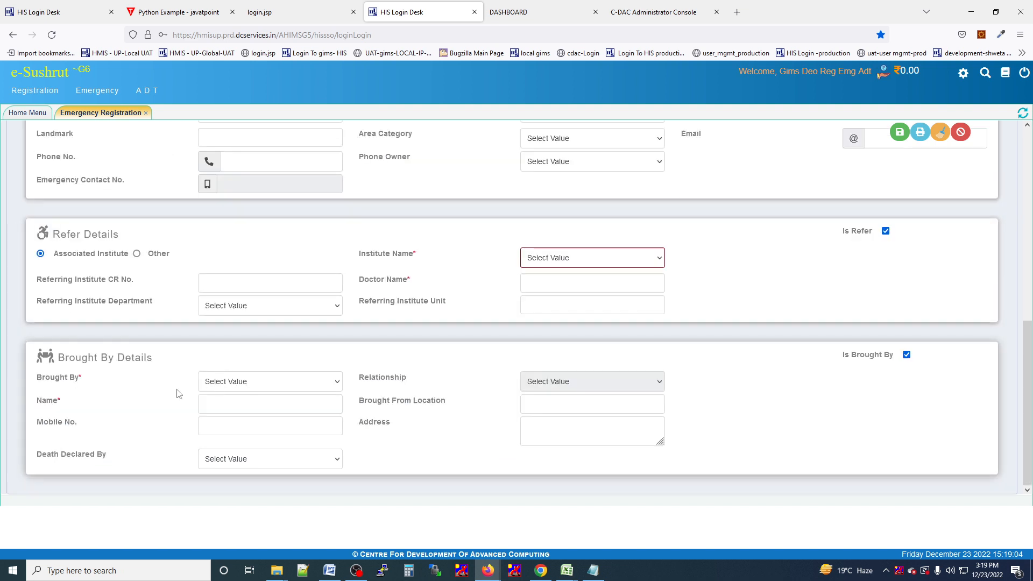
scroll(325, 392, up, 5)
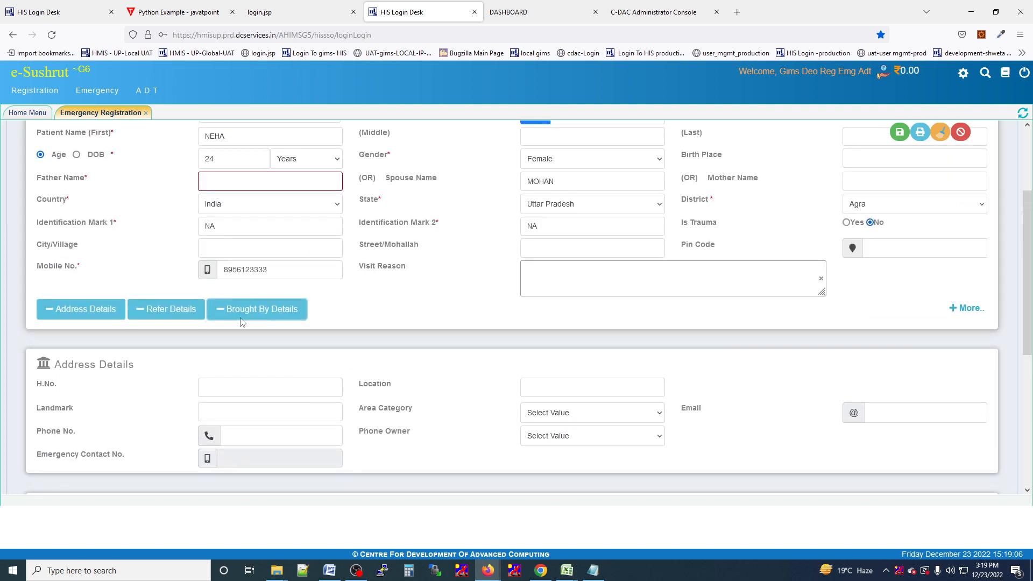
click(217, 311)
click(161, 310)
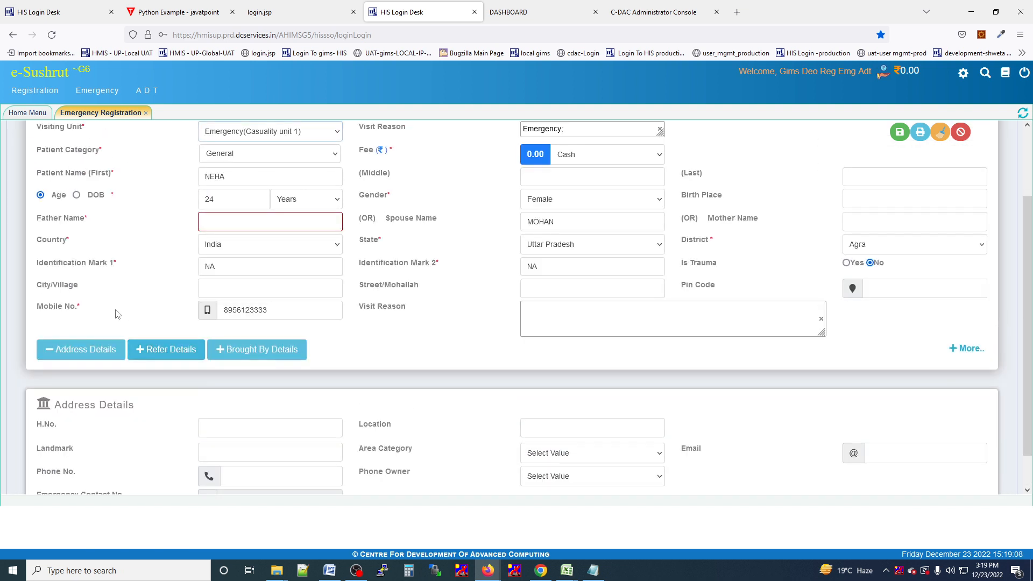
click(59, 350)
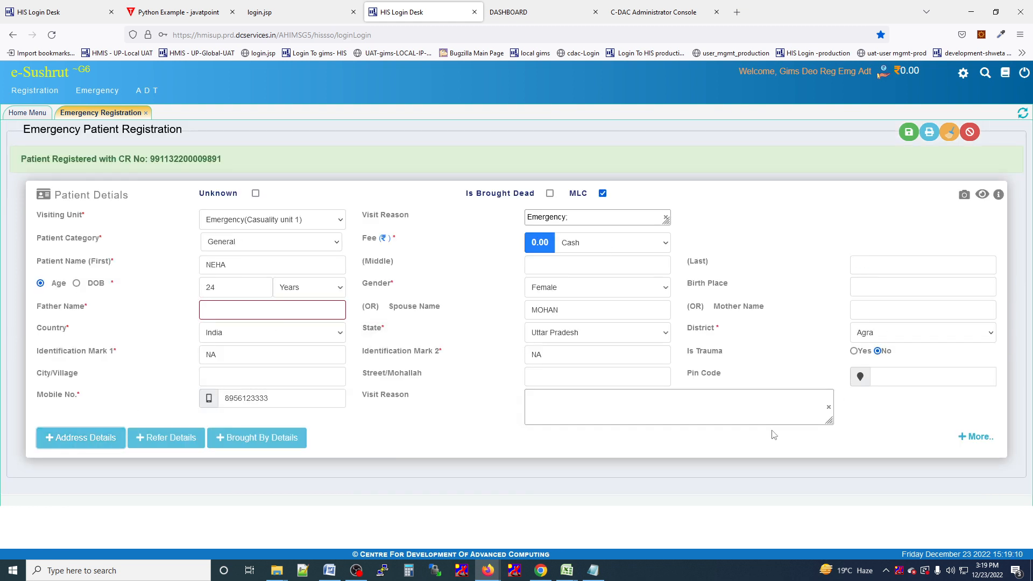
click(908, 136)
click(908, 132)
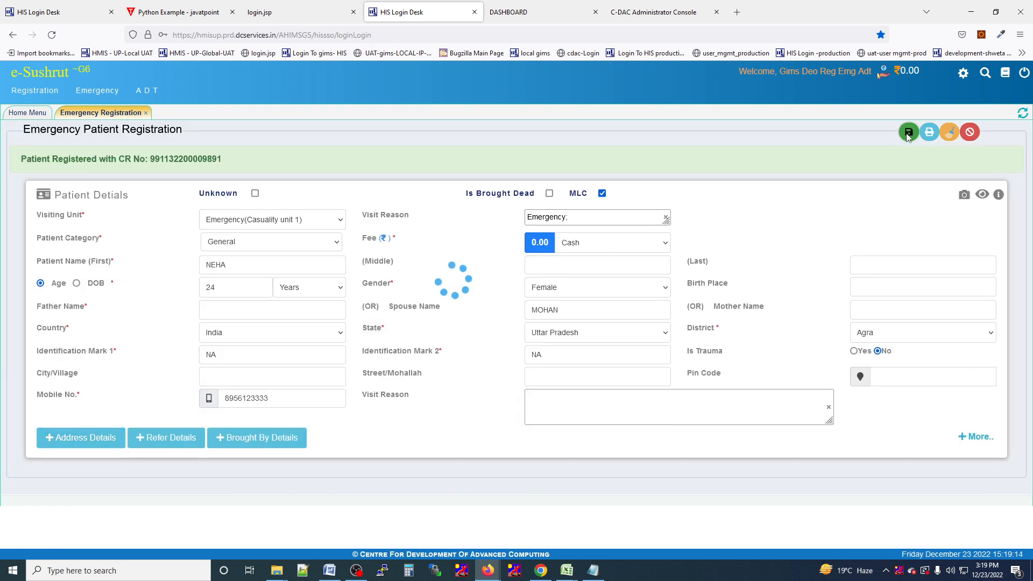